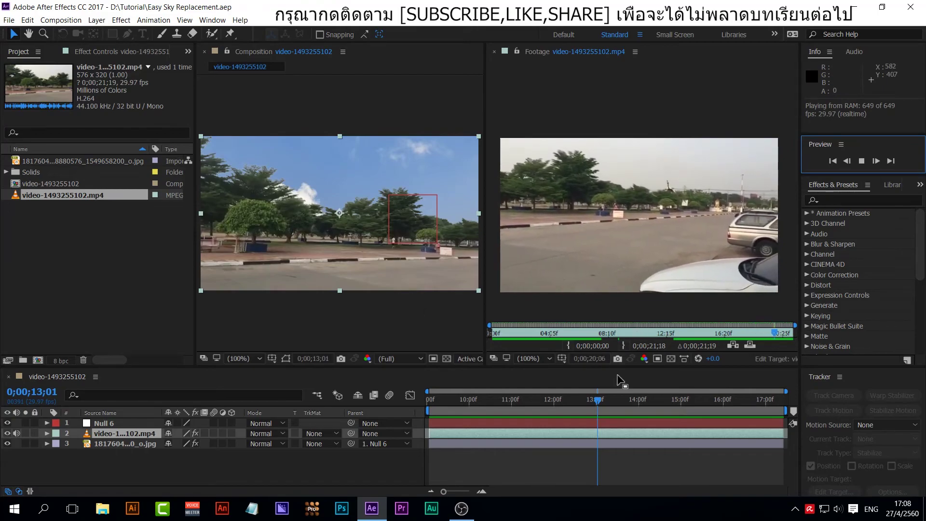
- Preview the finished sky-replacement composition from 0;00;10;01 and compare it with the original footage
left_click(317, 243)
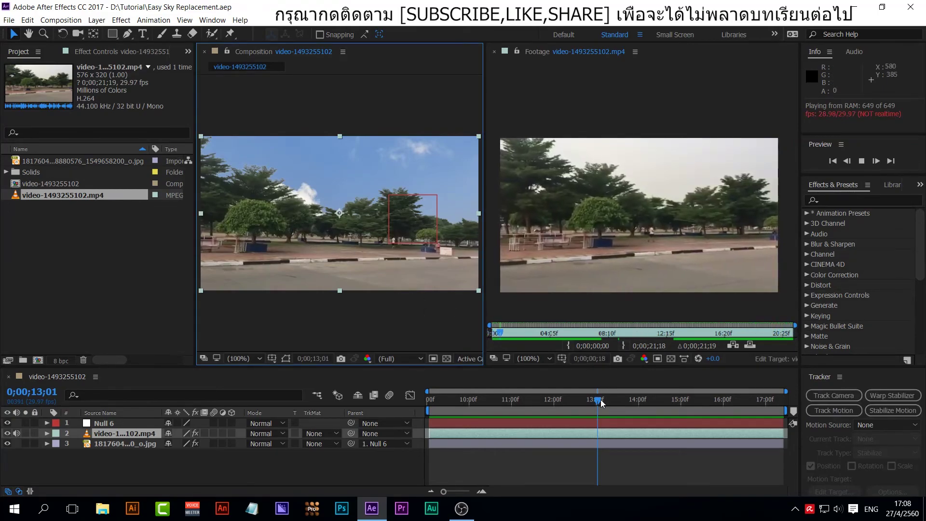
left_click(862, 161)
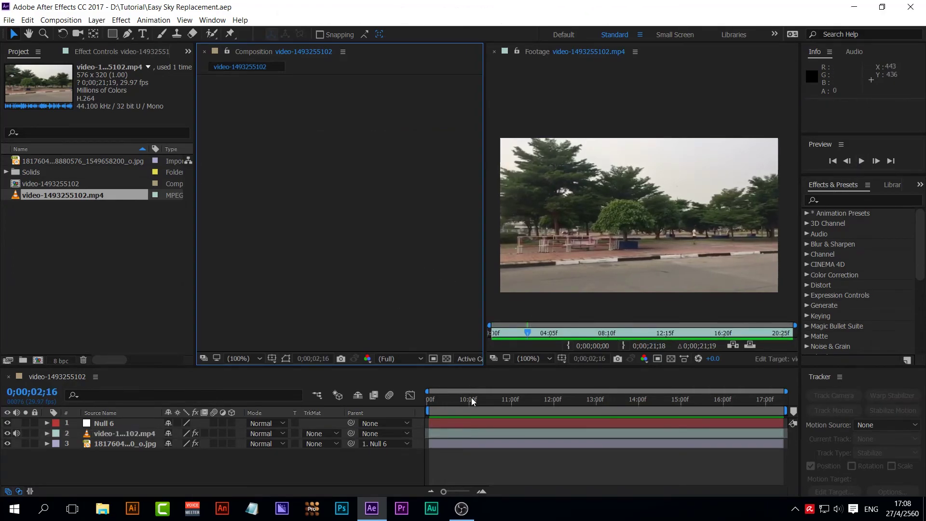
left_click(470, 399)
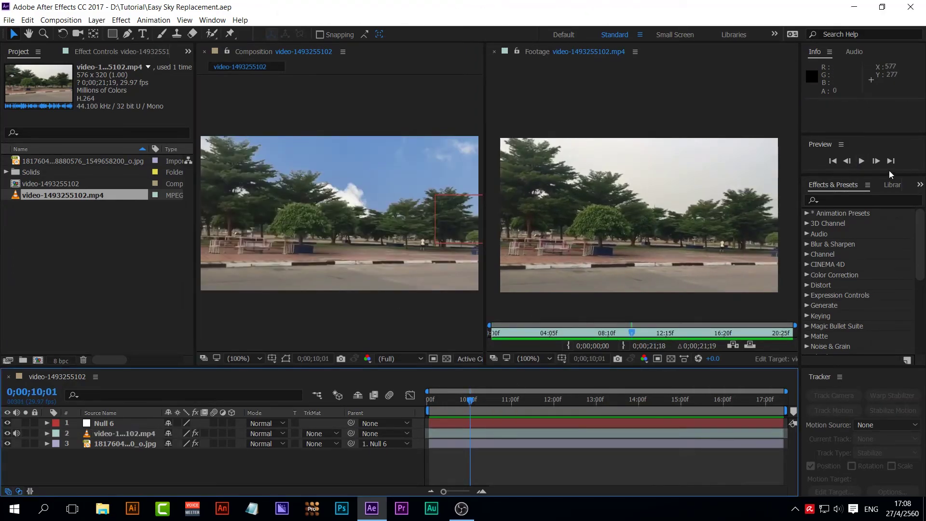
left_click(861, 162)
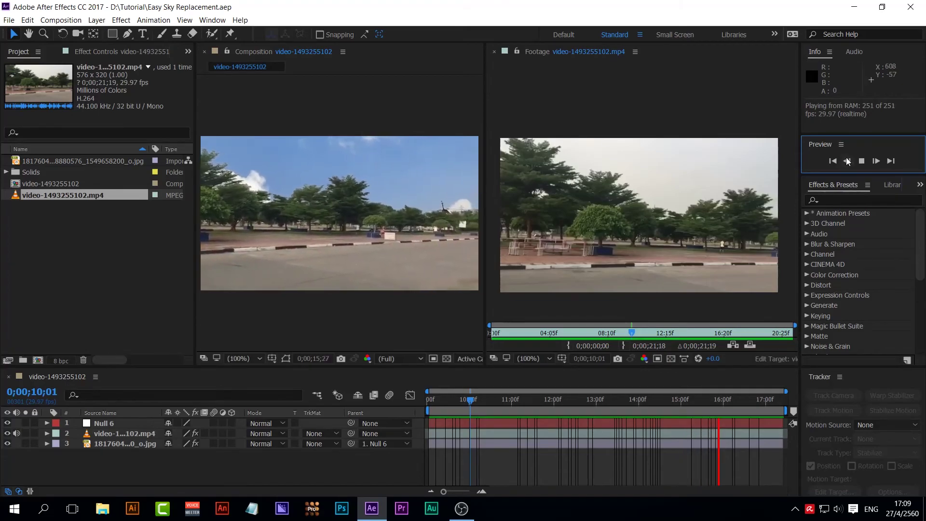
left_click(862, 161)
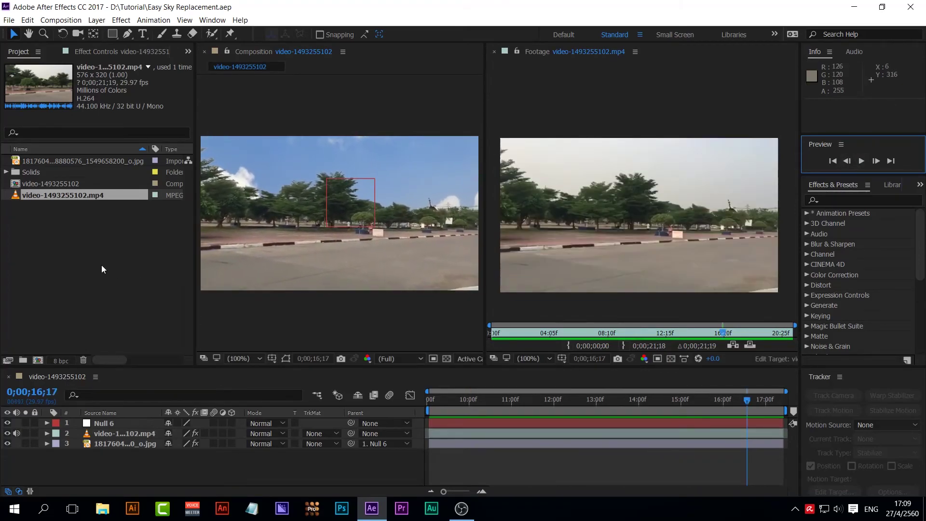
- Close the footage viewer and create a new composition from the clip video-1493255102.mp4
left_click(51, 160)
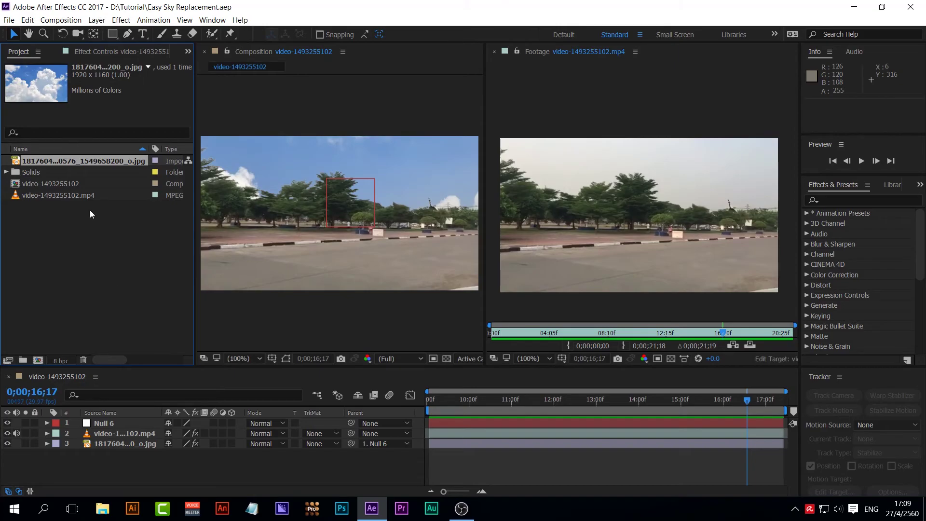
left_click(196, 477)
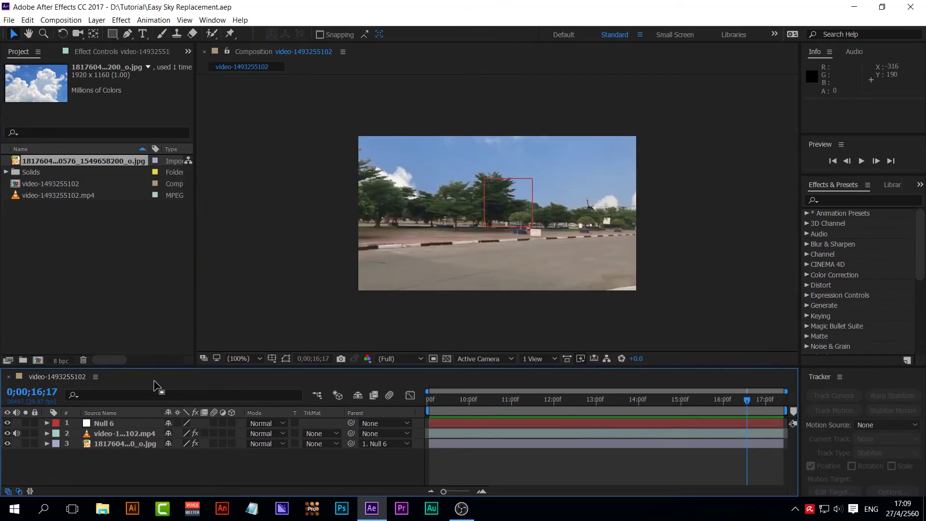
left_click(63, 271)
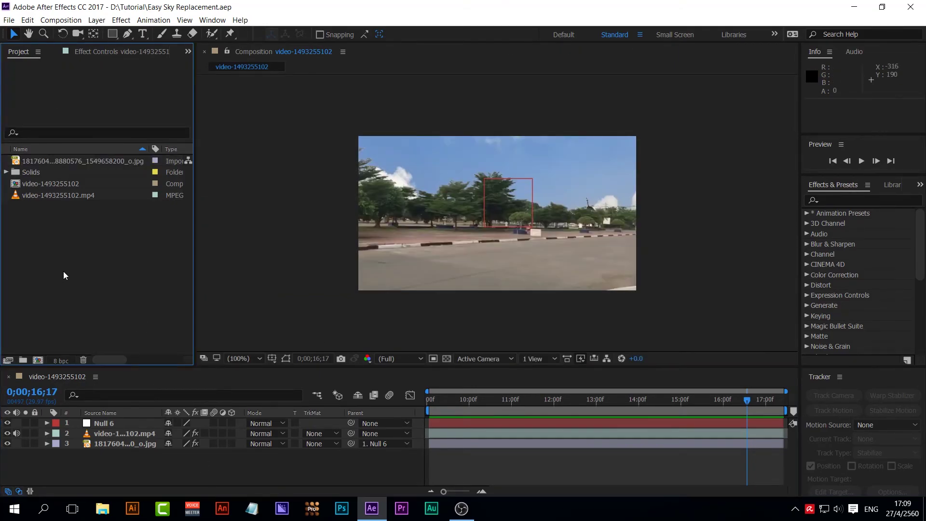
left_click(36, 195)
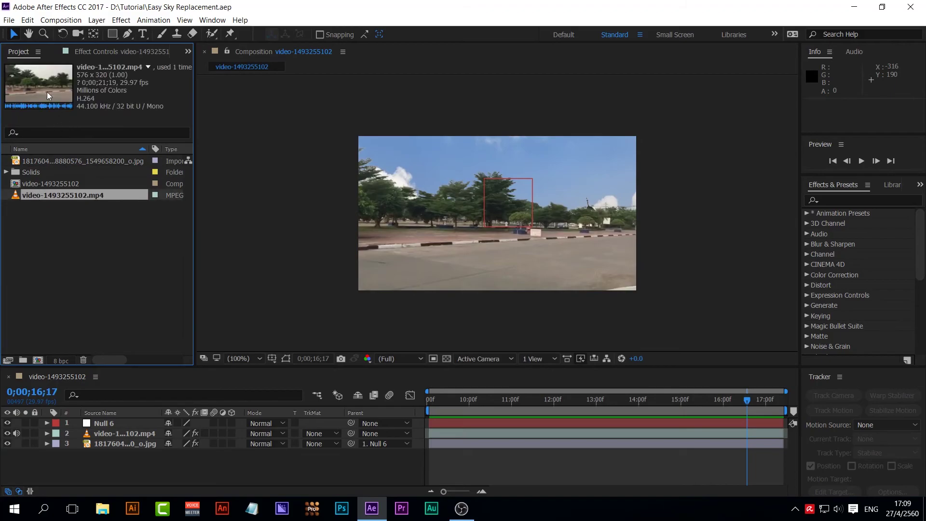
left_click_drag(74, 195, 35, 358)
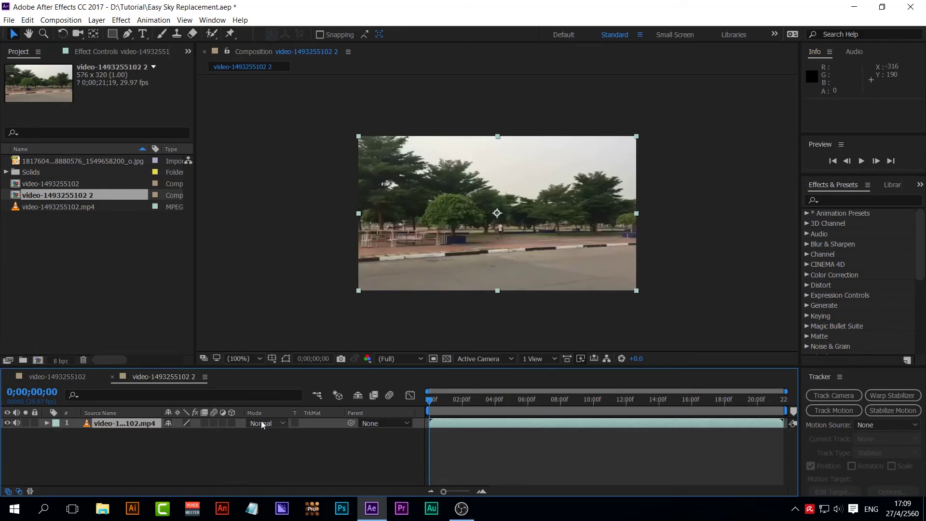
left_click(254, 461)
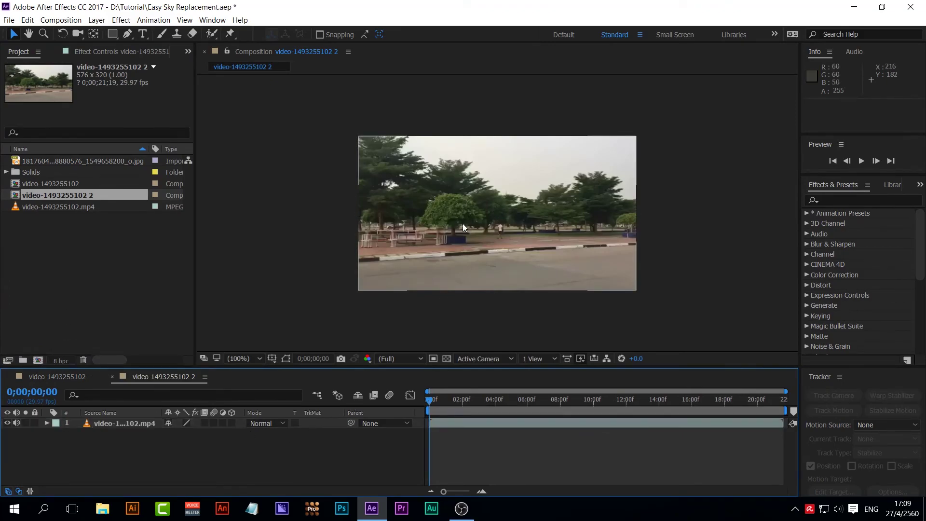
- Set the work area to start at 0;00;09;04 and trim the new composition to it
key("period")
key("comma")
left_click_drag(431, 402, 581, 412)
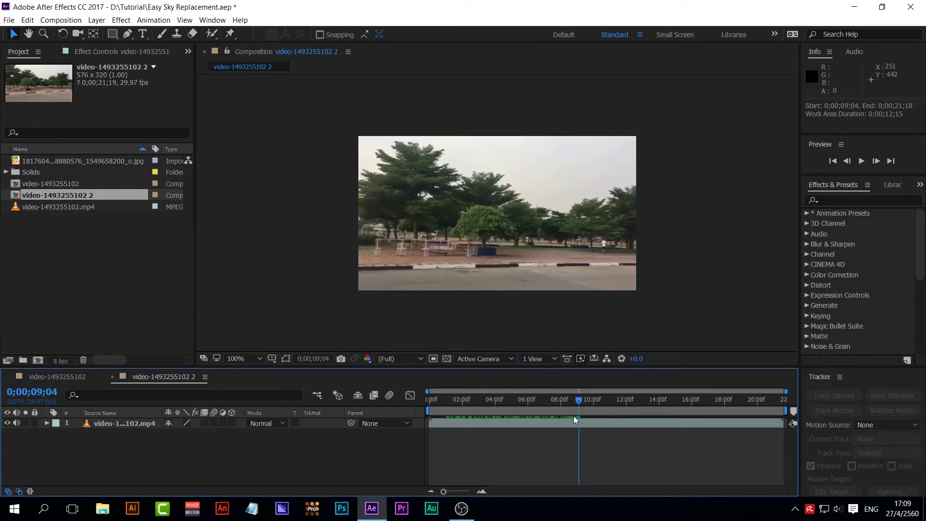
key("b")
right_click(606, 411)
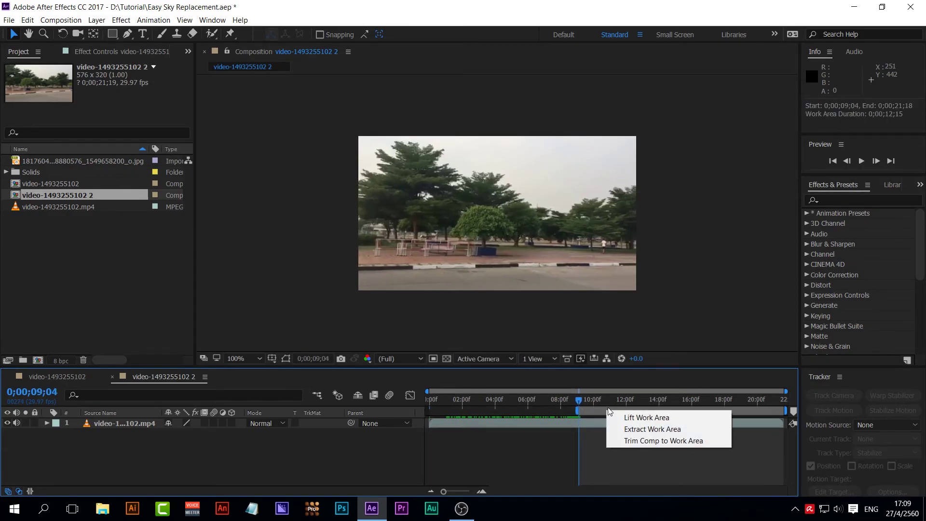
left_click(638, 440)
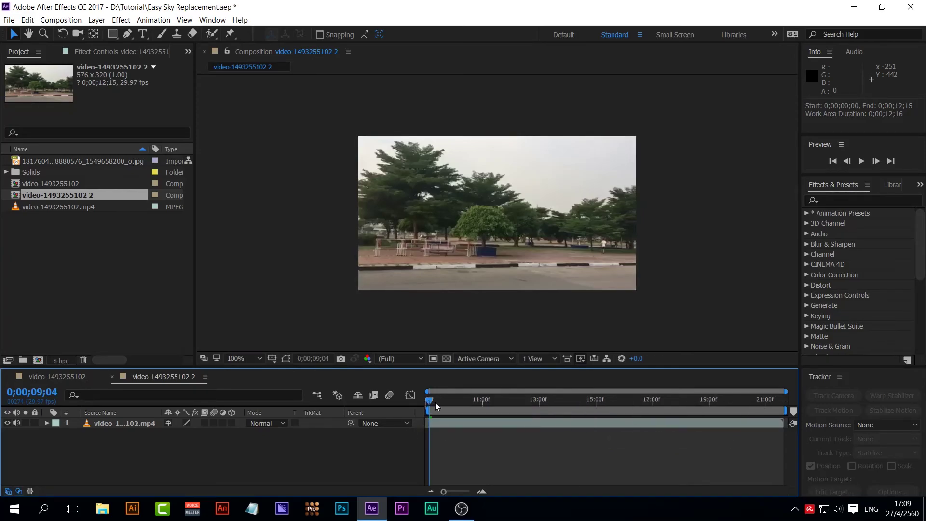
- Set the work area to end at 0;00;16;04 and trim the composition to it
left_click_drag(430, 401, 627, 403)
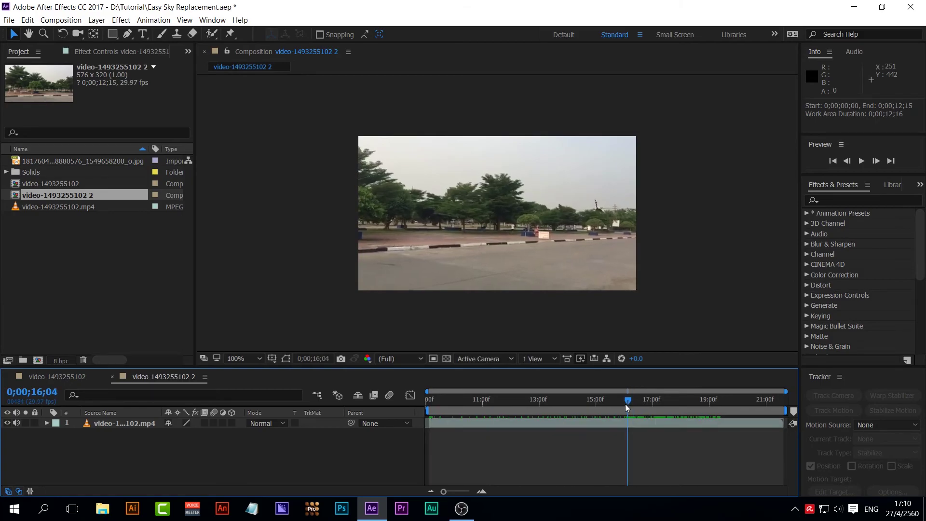
key("n")
right_click(599, 411)
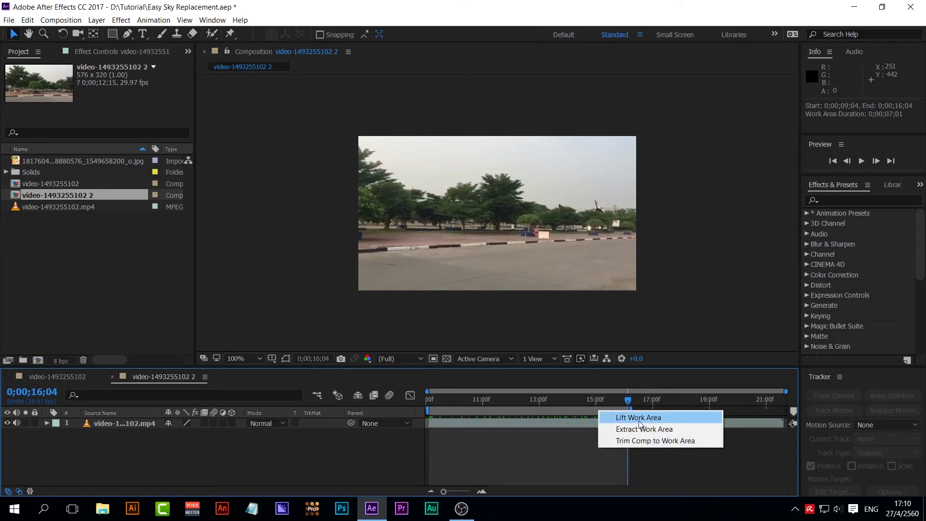
left_click(665, 442)
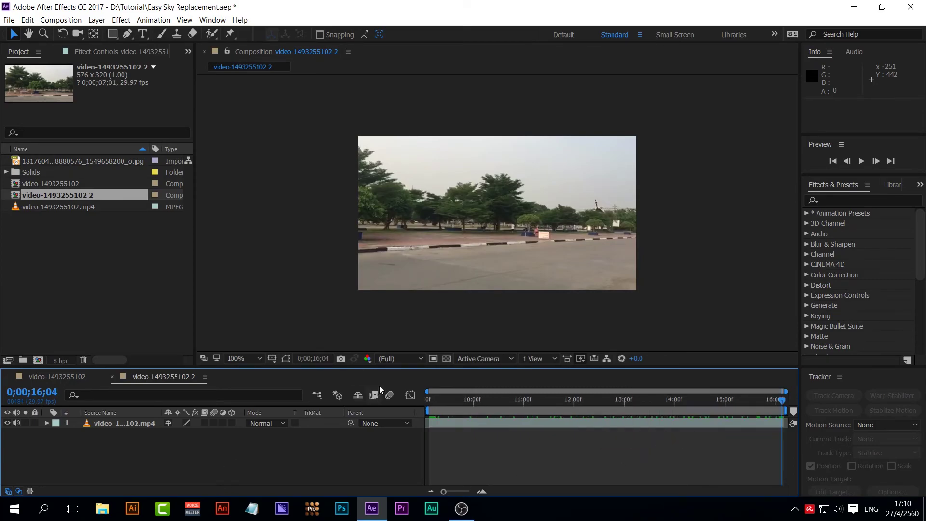
- Add the blue-sky JPG image to the composition as a layer beneath the video
left_click_drag(381, 367, 382, 376)
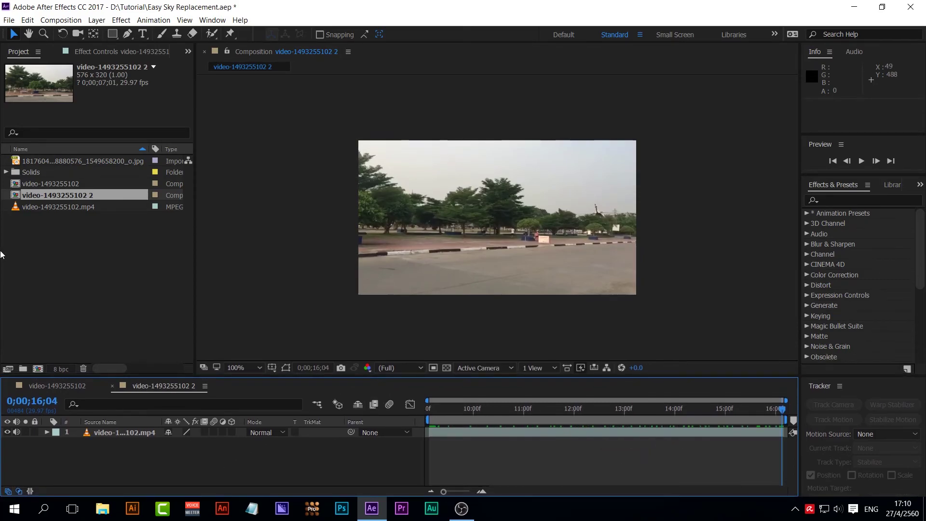
left_click(45, 159)
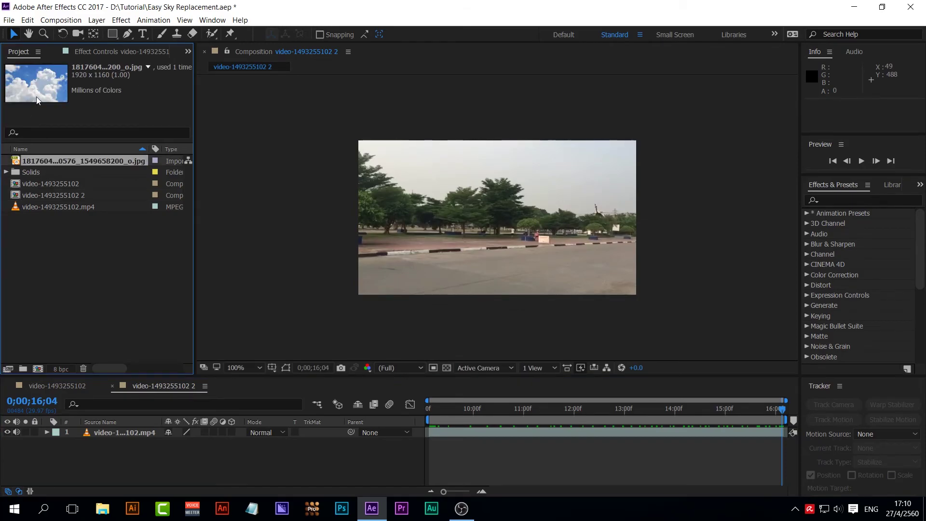
left_click_drag(66, 160, 121, 456)
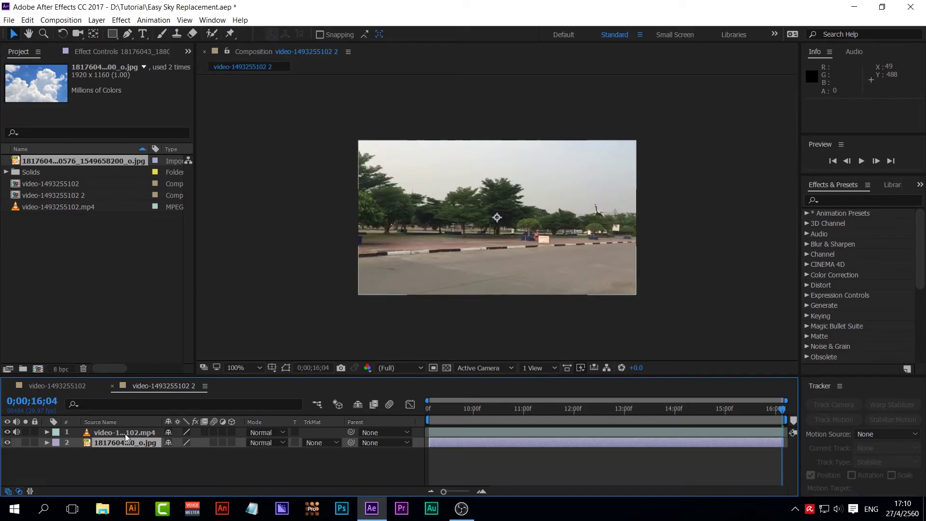
left_click(171, 468)
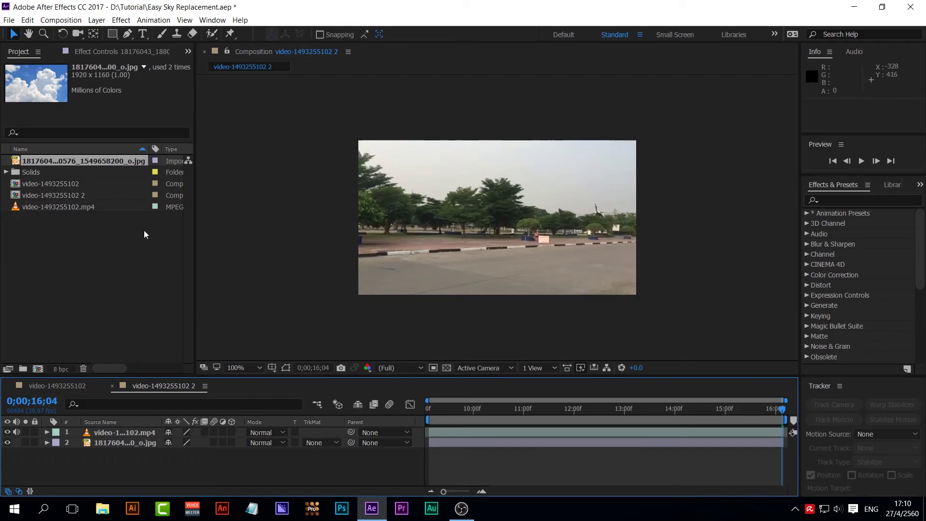
- Add a new null object layer above the video and sky image layers
left_click(97, 20)
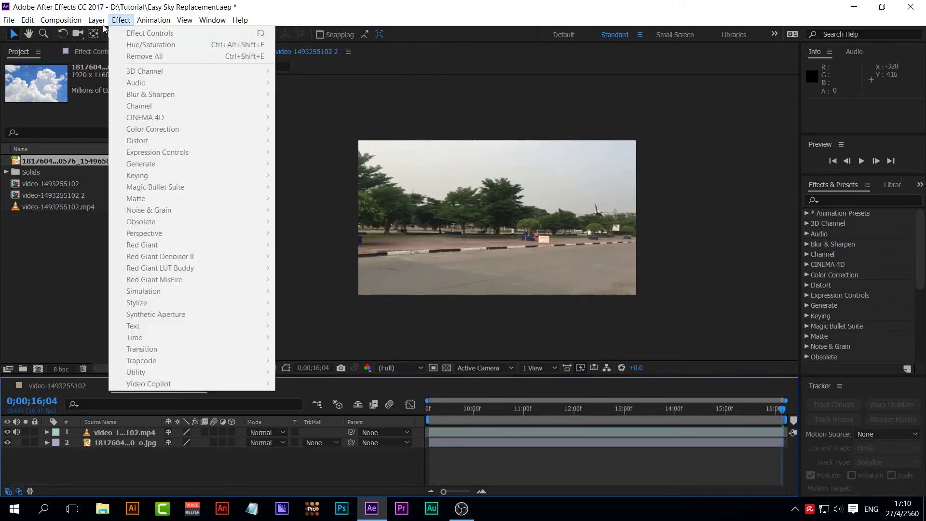
mouse_move(273, 34)
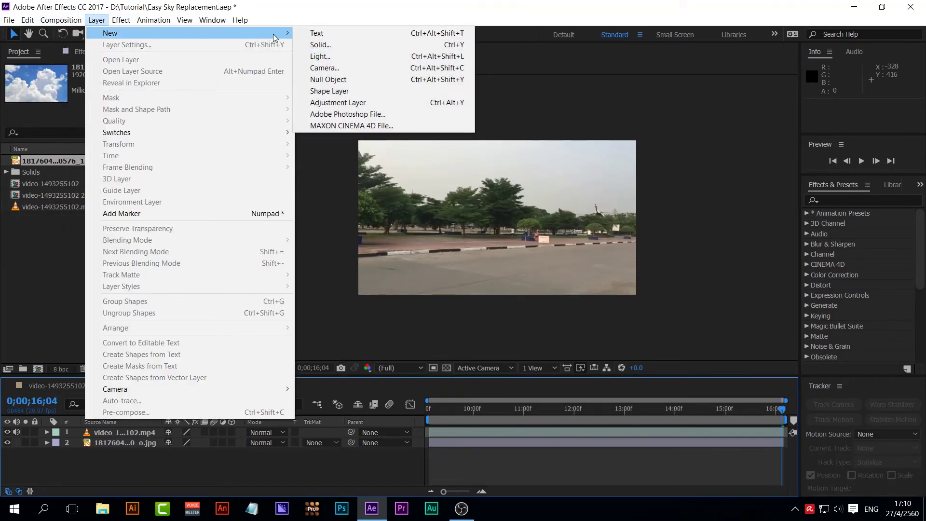
left_click(369, 79)
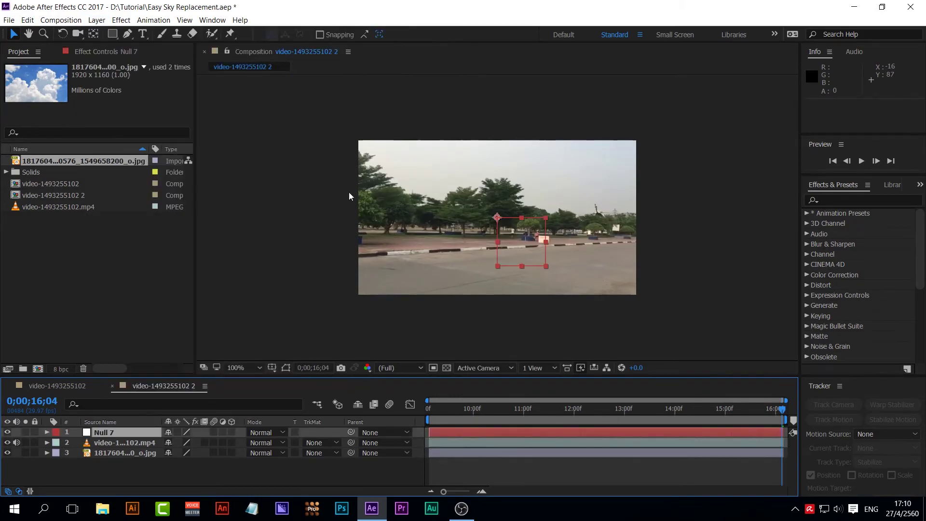
left_click(120, 471)
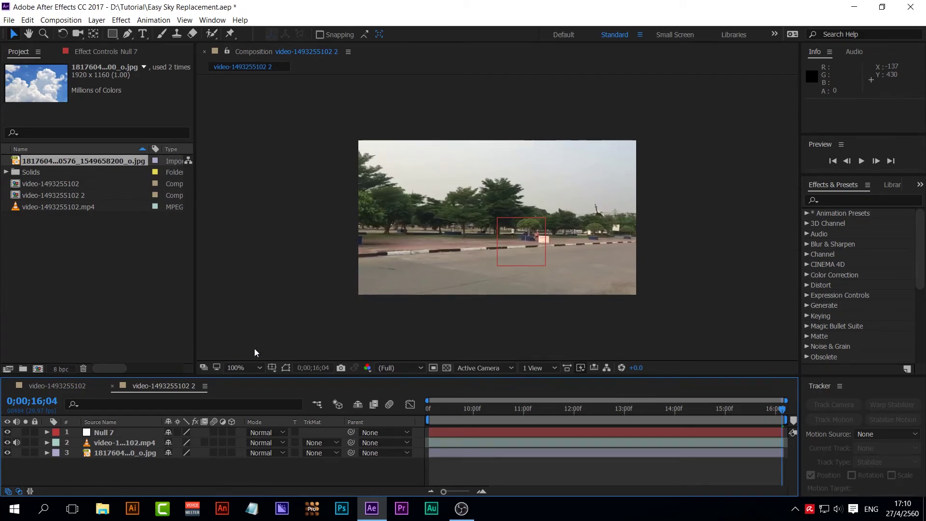
scroll(511, 243, "down", 2)
scroll(485, 240, "up", 2)
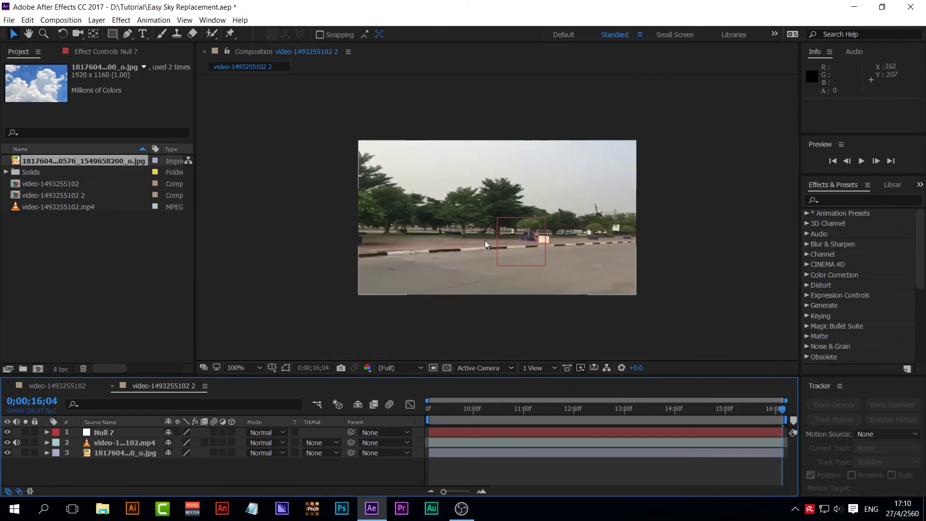
- Review the camera movement in the video layer and start Track Motion on that layer
left_click(128, 444)
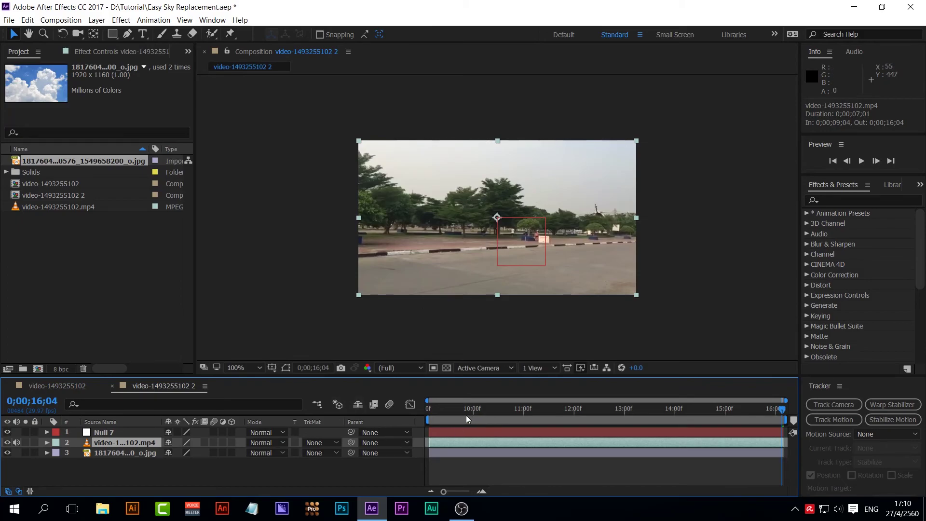
left_click_drag(439, 410, 527, 434)
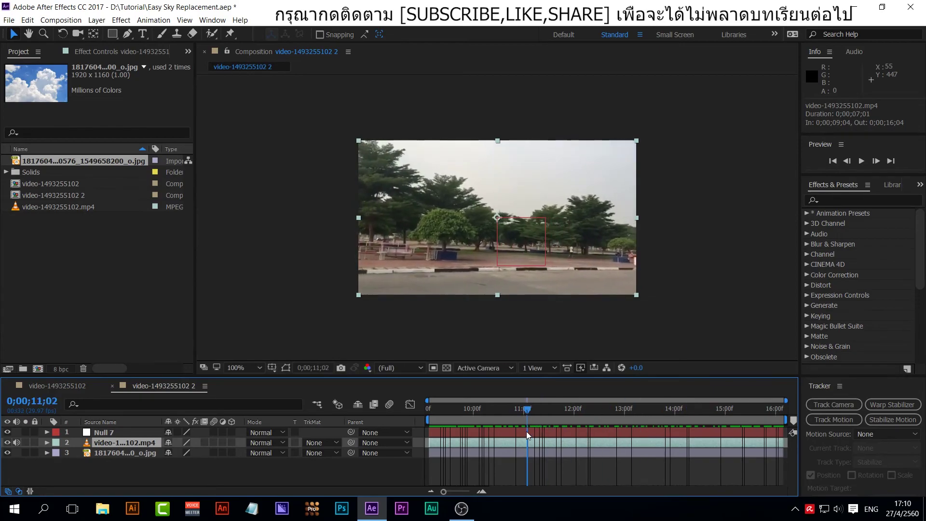
left_click(159, 479)
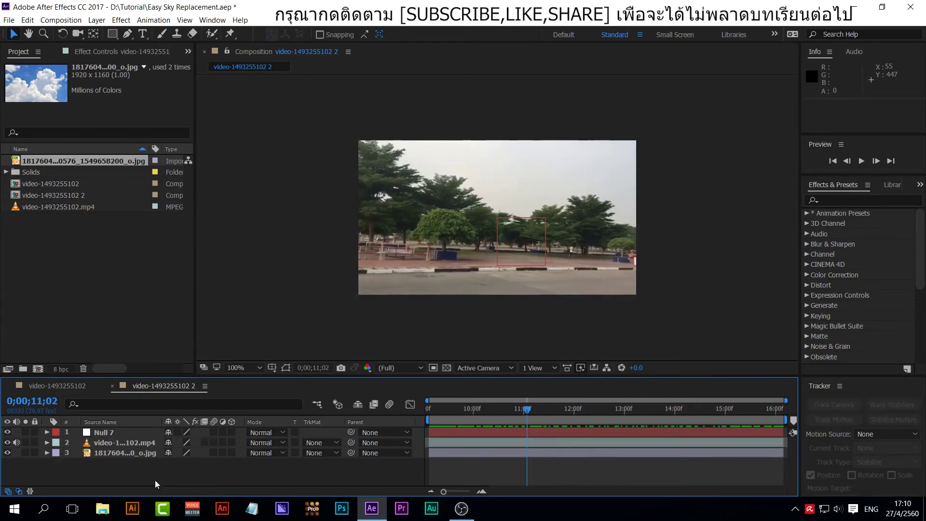
left_click(115, 441)
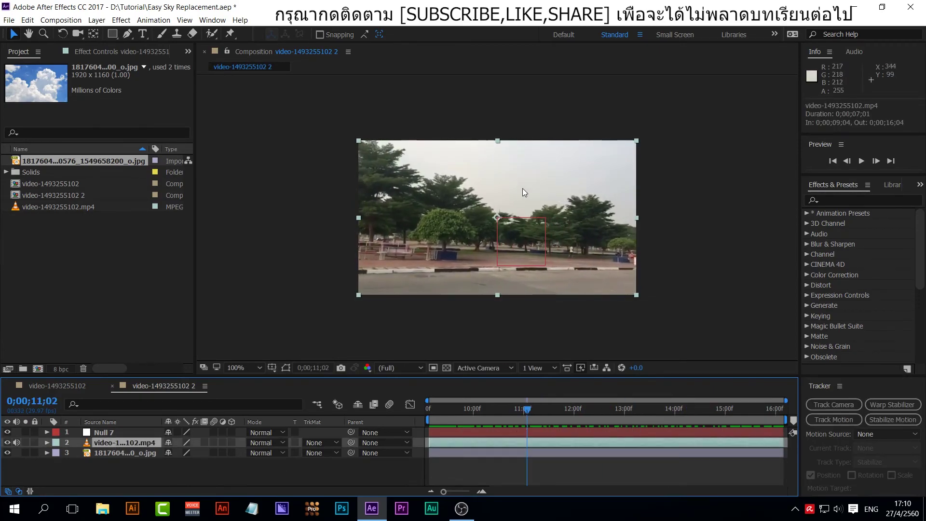
key("period")
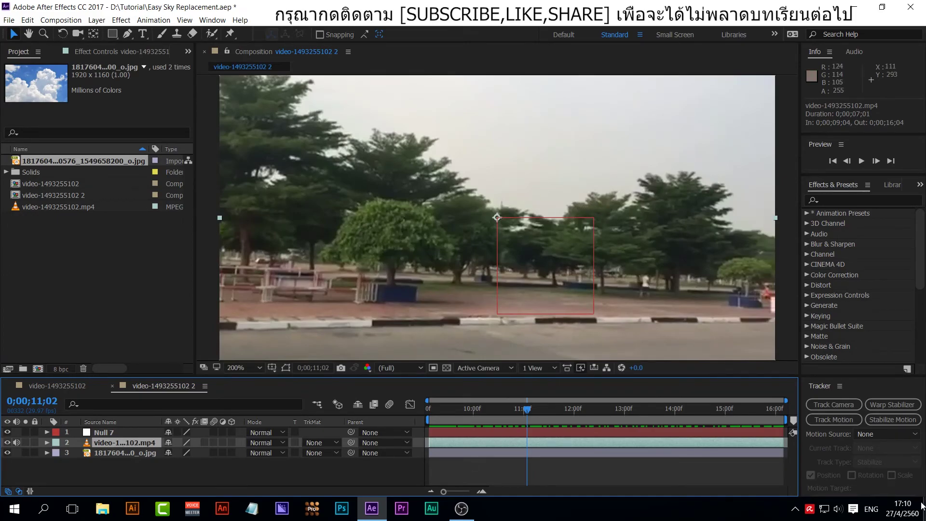
left_click(825, 420)
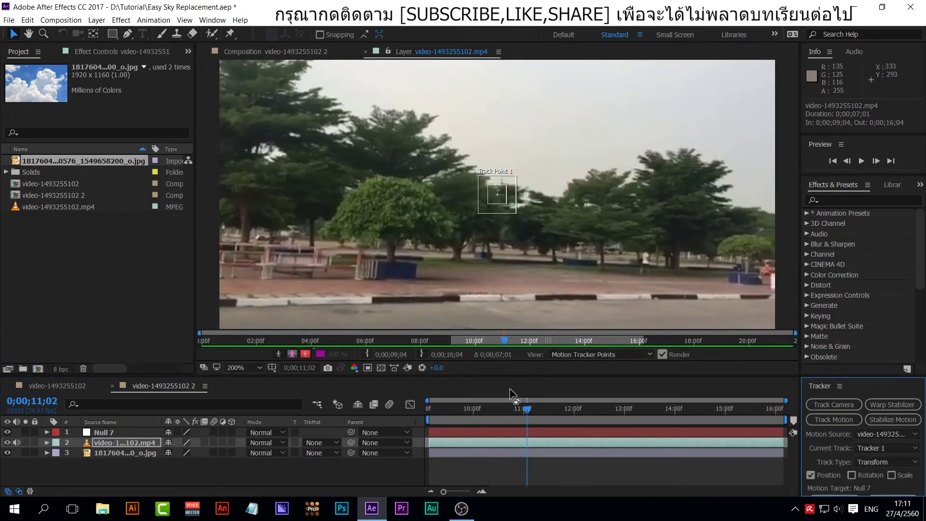
- Return to the first frame at 0;00;09;04 and place Track Point 1 on the treetop edge against the sky at the frame's far right
left_click_drag(527, 413, 424, 408)
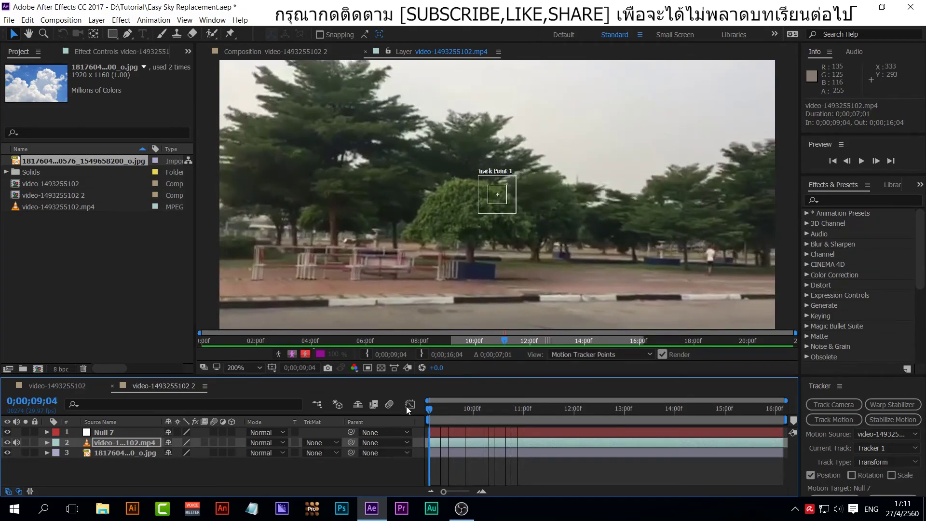
left_click_drag(406, 406, 401, 425)
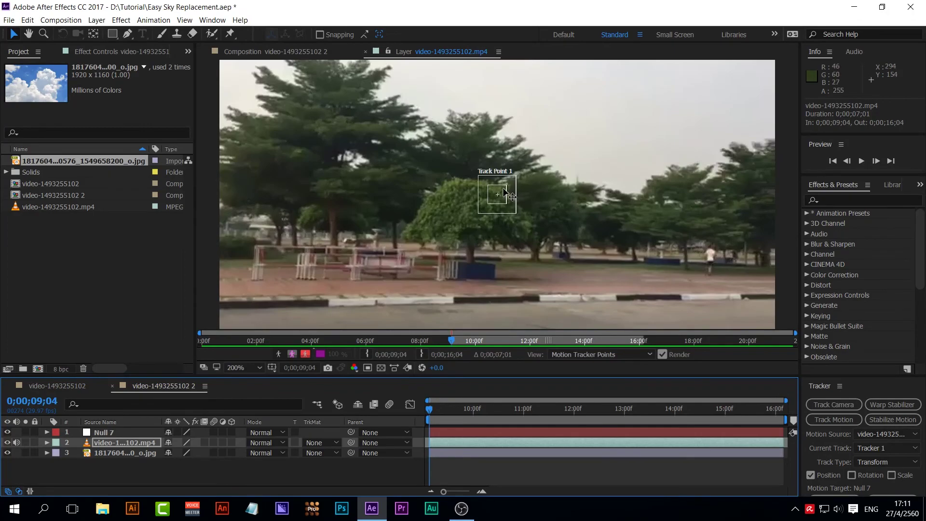
left_click_drag(504, 190, 744, 155)
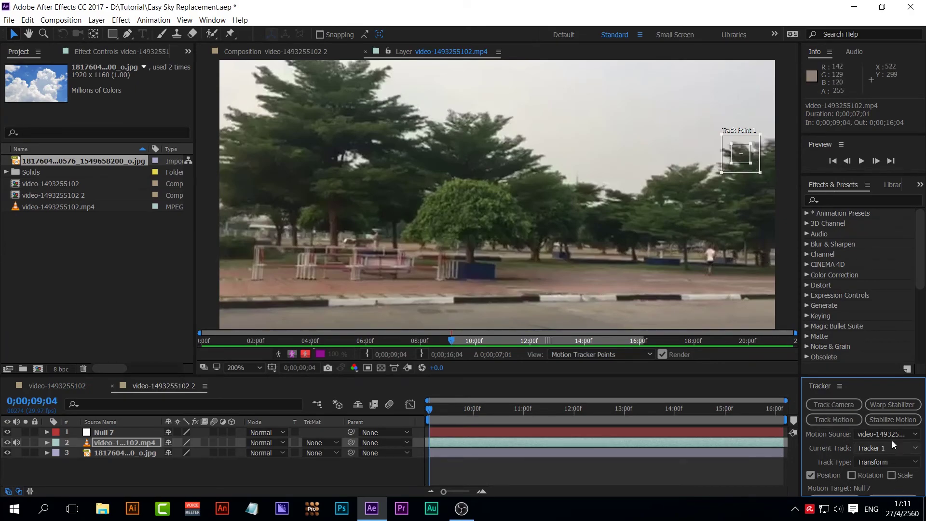
- Set Null 7 as the motion target for Tracker 1 and analyze the position track forward through the clip
left_click_drag(709, 374, 721, 346)
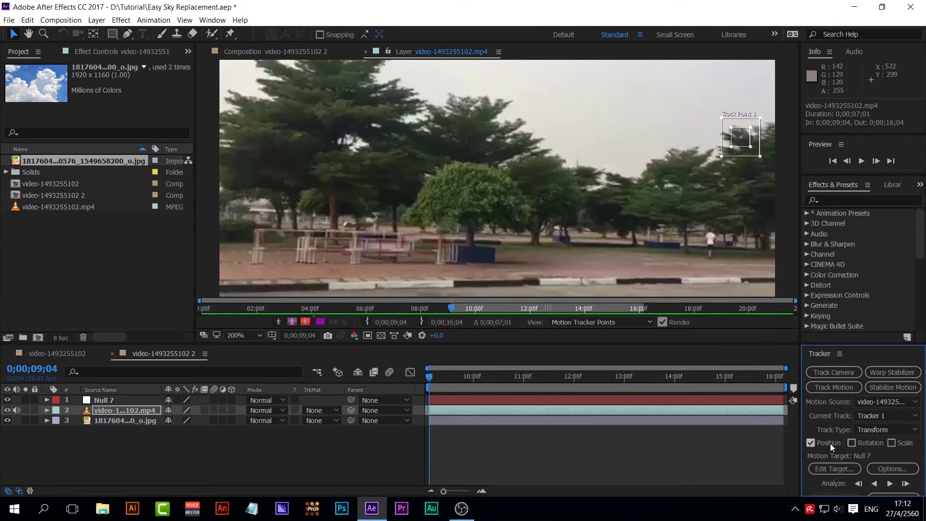
left_click(831, 472)
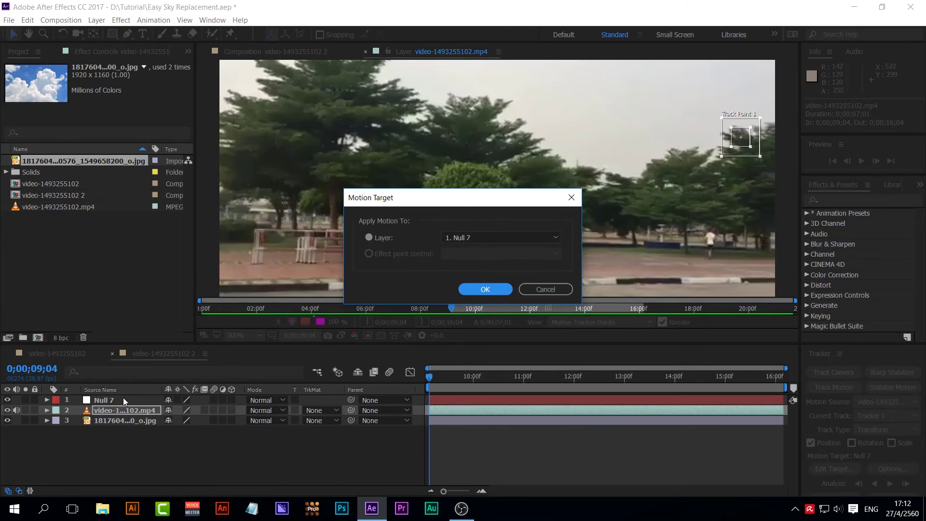
left_click(493, 288)
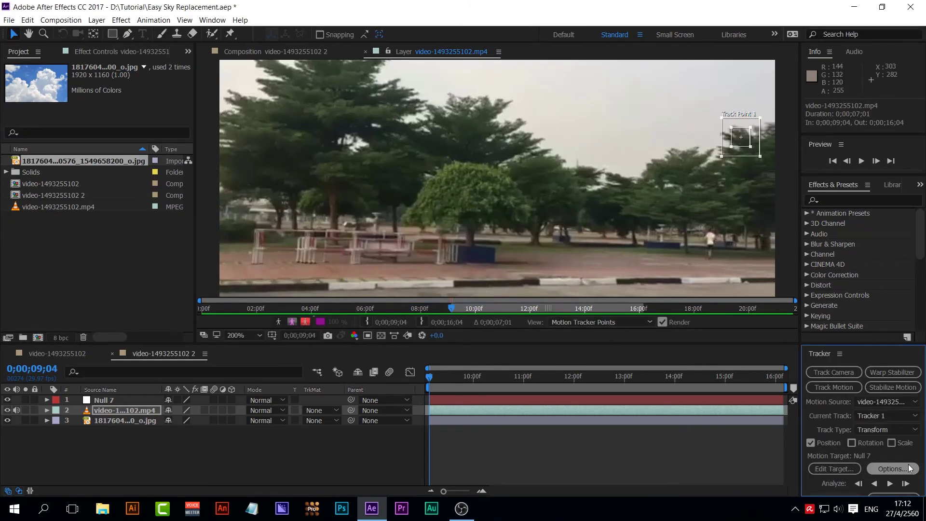
left_click(890, 484)
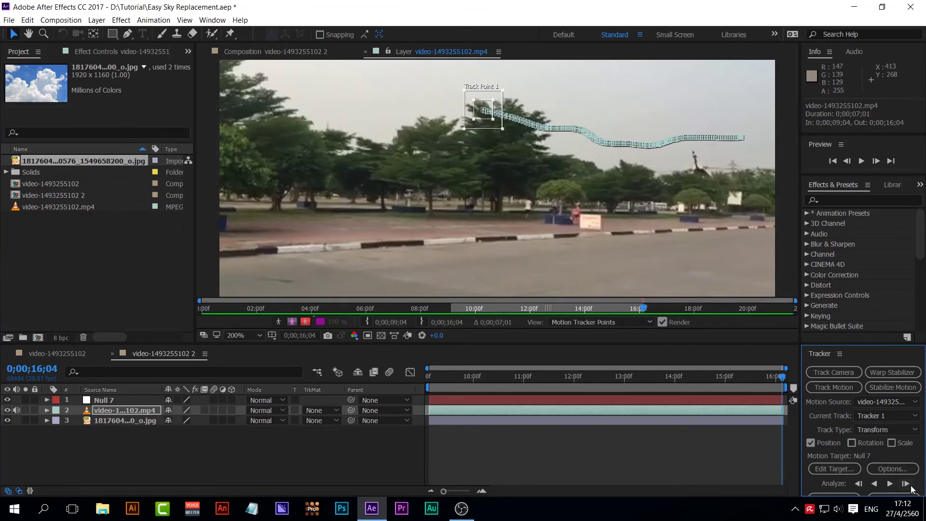
- Apply the tracking data to the null in the X and Y dimensions and reveal the null's keyframed properties
left_click_drag(756, 350, 755, 328)
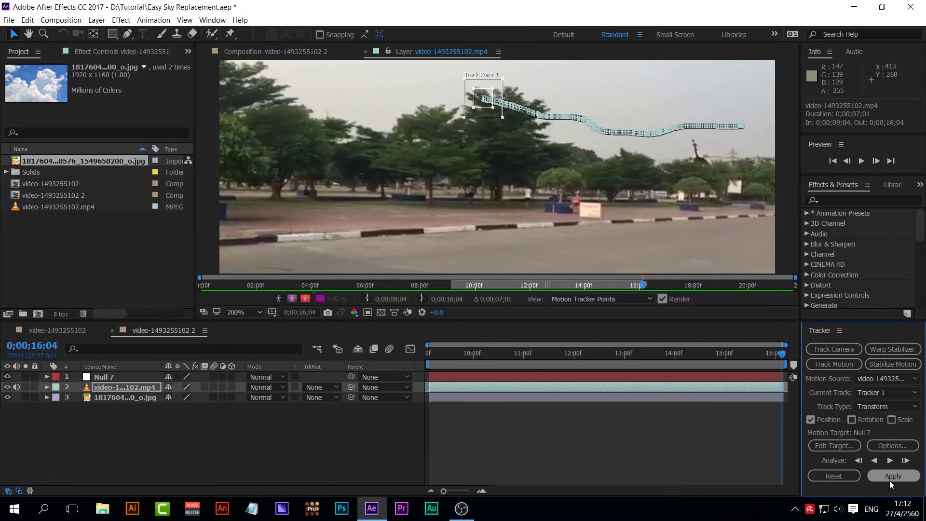
left_click(888, 475)
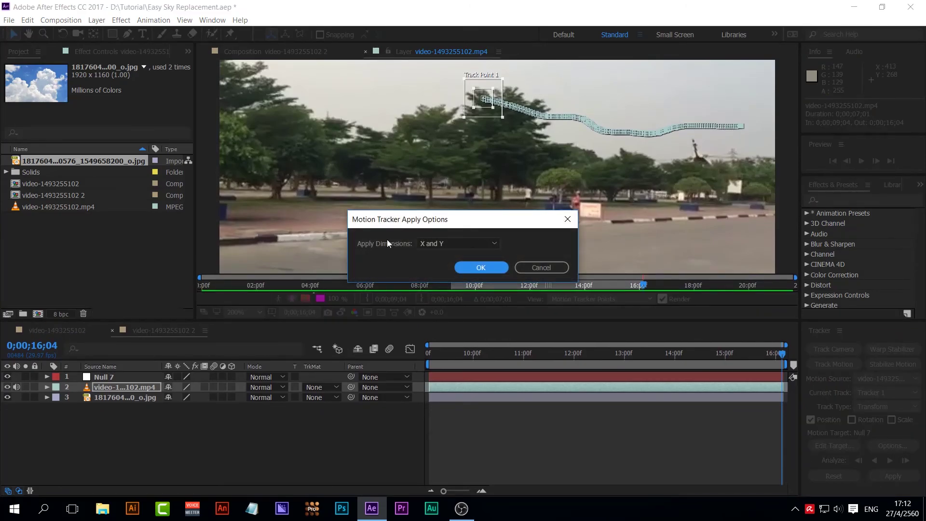
left_click(479, 268)
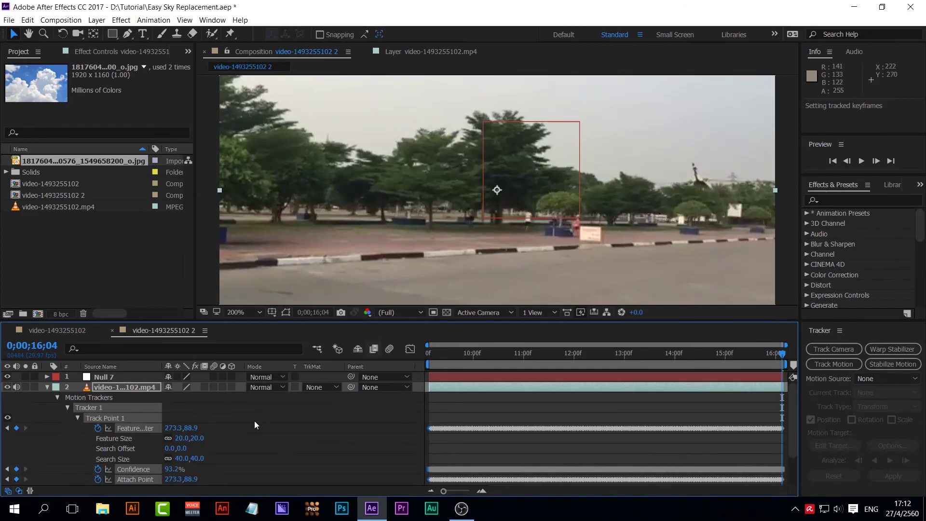
left_click(117, 376)
key("u")
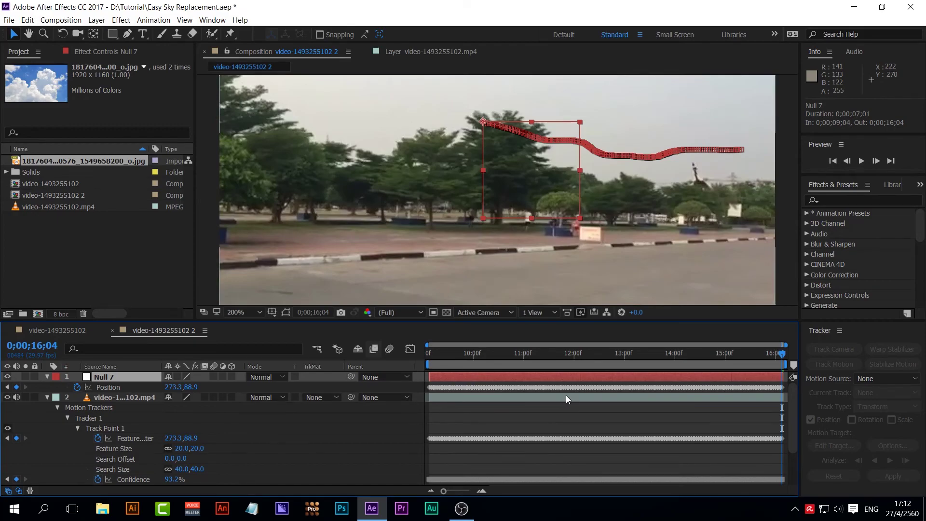
- Delete Tracker 1 from the video layer and collapse the video and null layers' properties
left_click(108, 417)
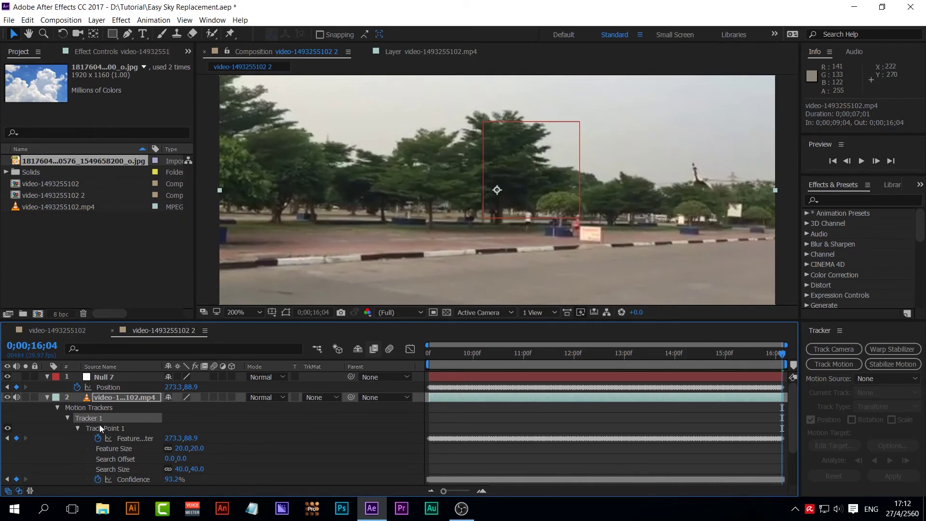
key("Delete")
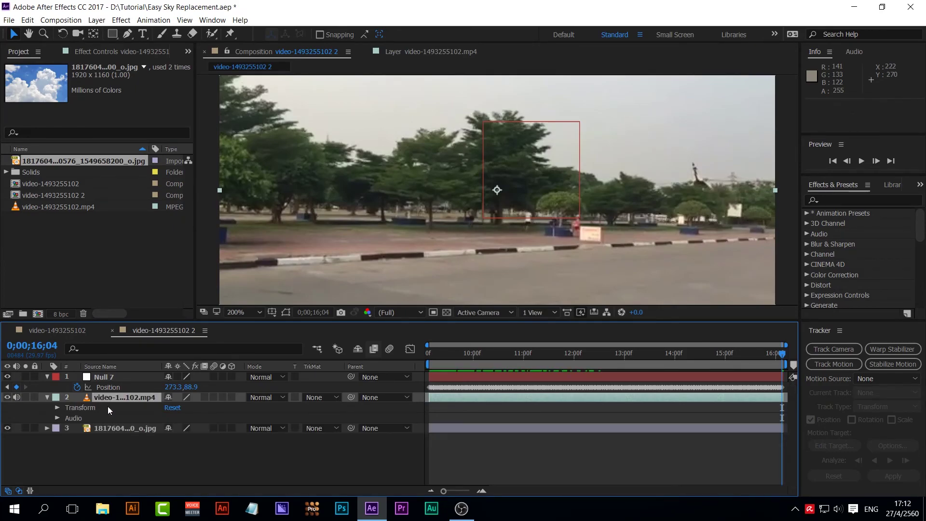
left_click(47, 396)
left_click(47, 377)
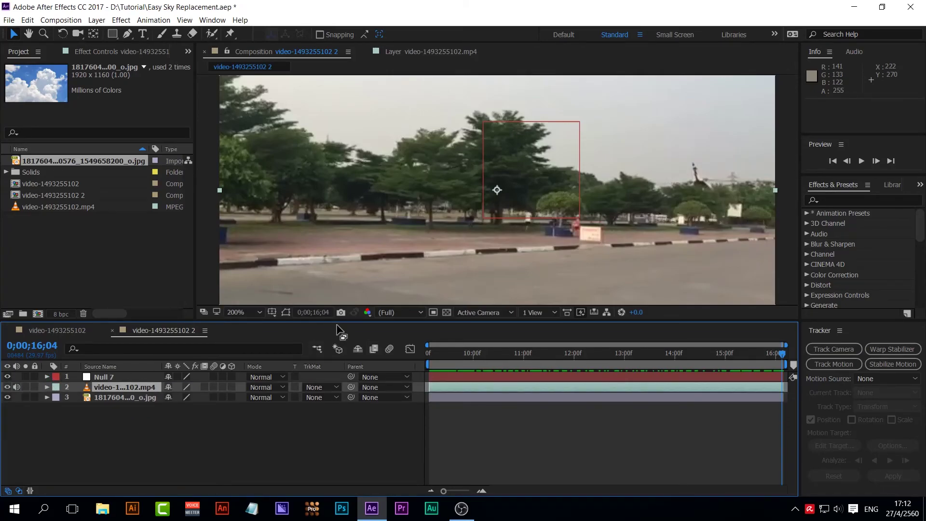
- Review the null's tracked motion back to the first frame at 0;00;09;04 and hide the null layer
left_click_drag(337, 325, 338, 385)
scroll(470, 317, "down", 2)
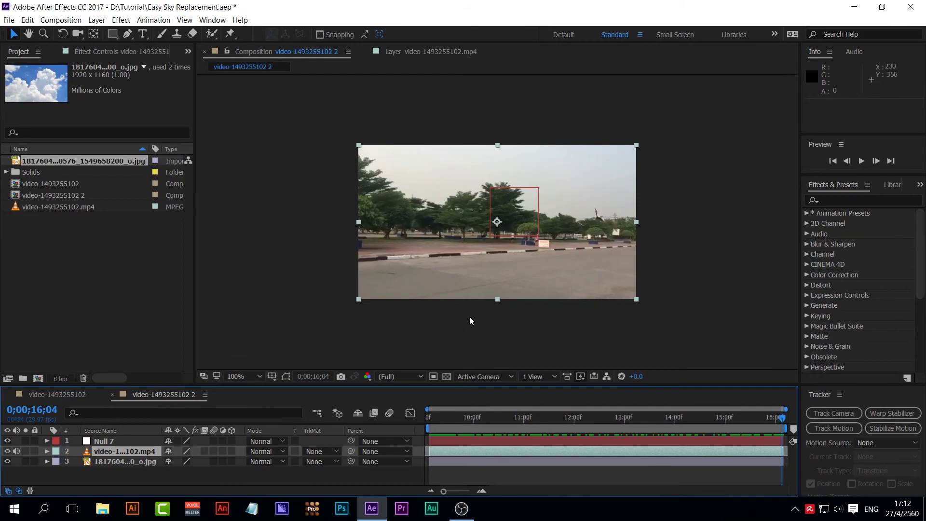
scroll(470, 319, "down", 2)
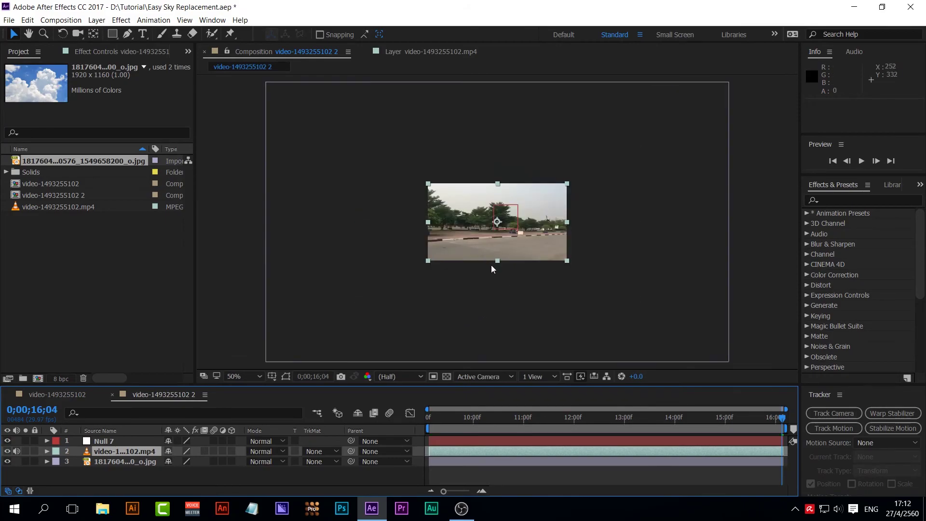
left_click_drag(446, 417, 394, 430)
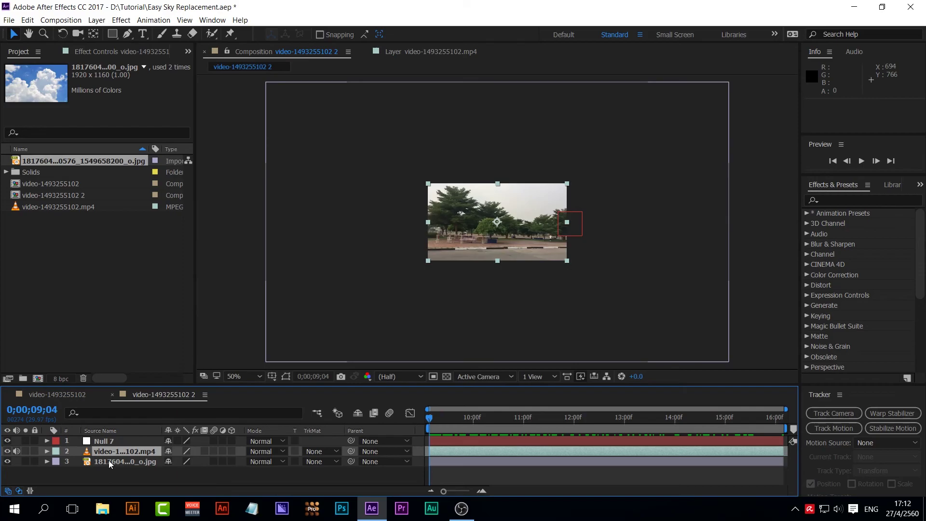
left_click(7, 441)
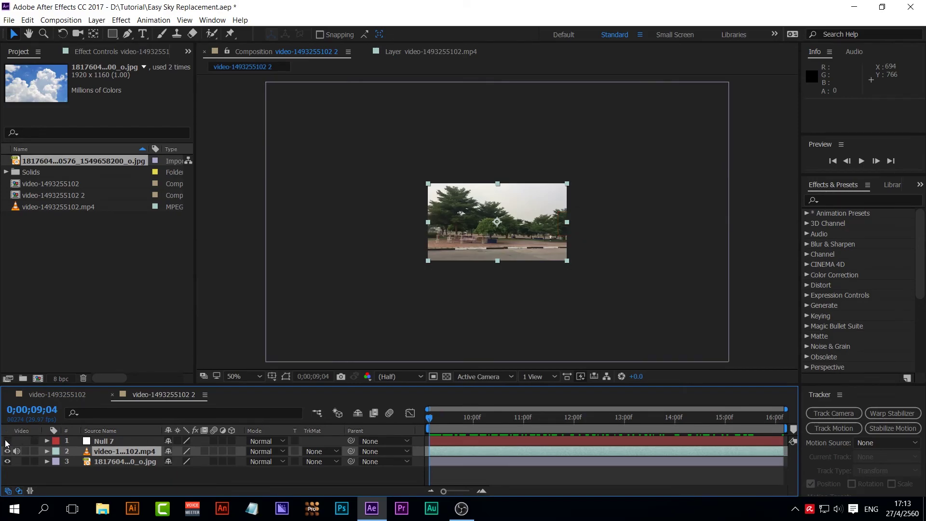
key("slash")
key("period")
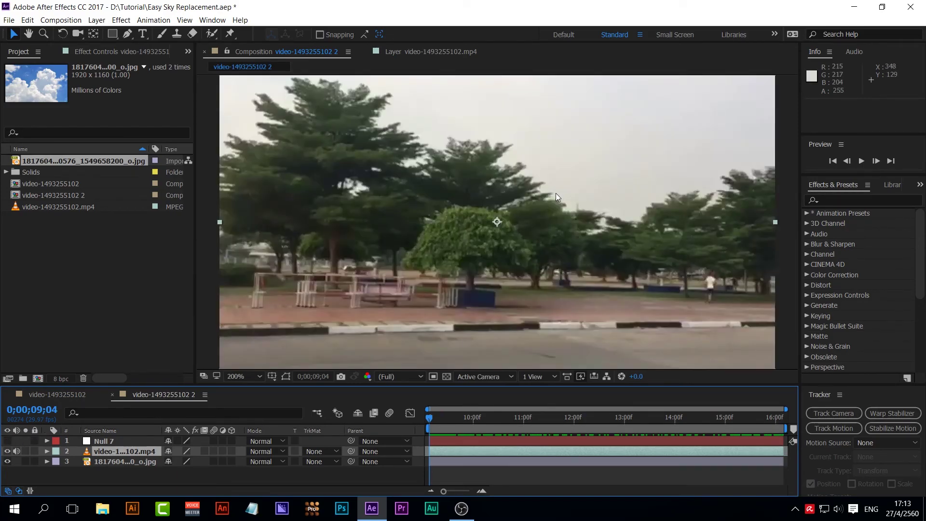
- Find the keying effects with the search term "key" and apply Color Key to the video layer
left_click(134, 452)
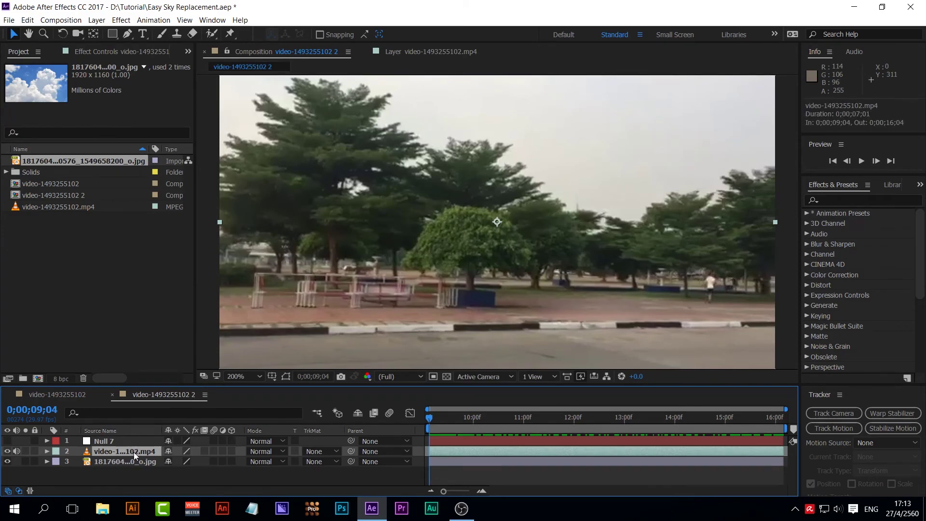
left_click(839, 201)
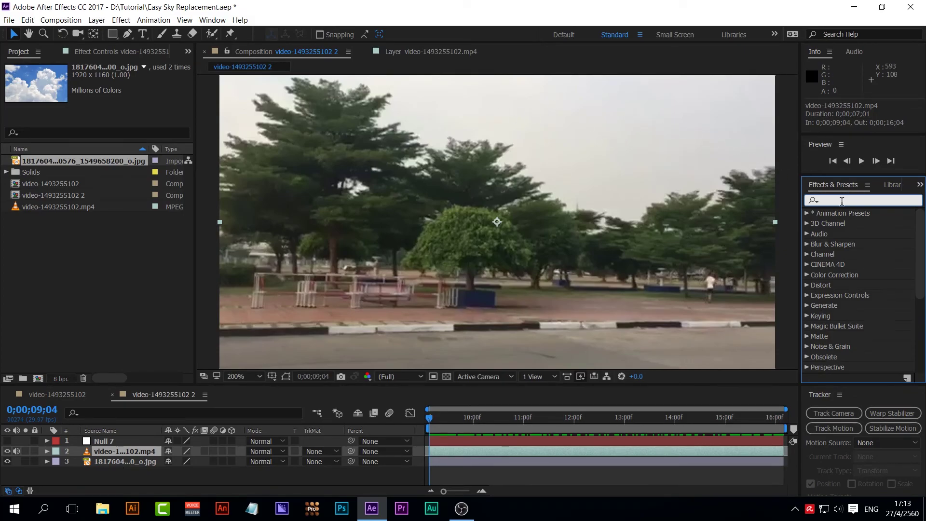
type("key")
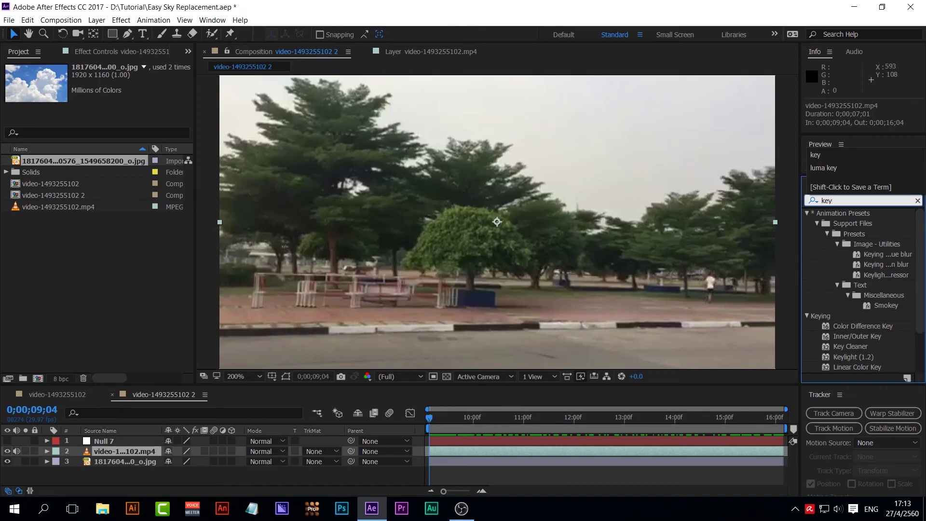
scroll(871, 256, "down", 2)
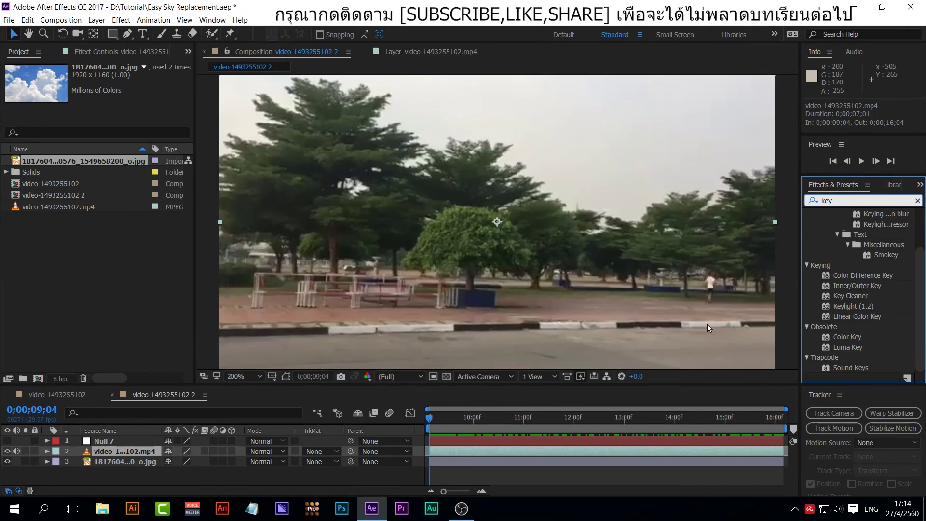
left_click_drag(430, 419, 745, 443)
left_click_drag(488, 418, 385, 411)
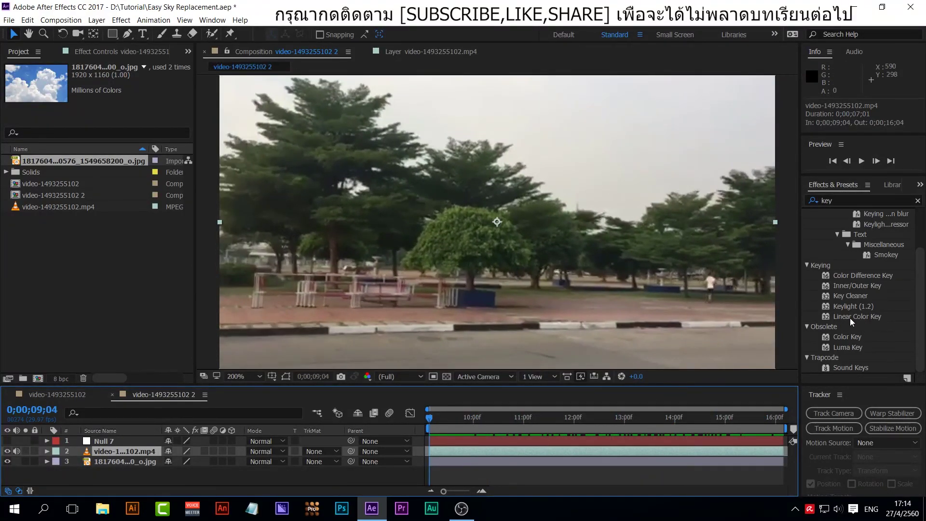
double_click(844, 336)
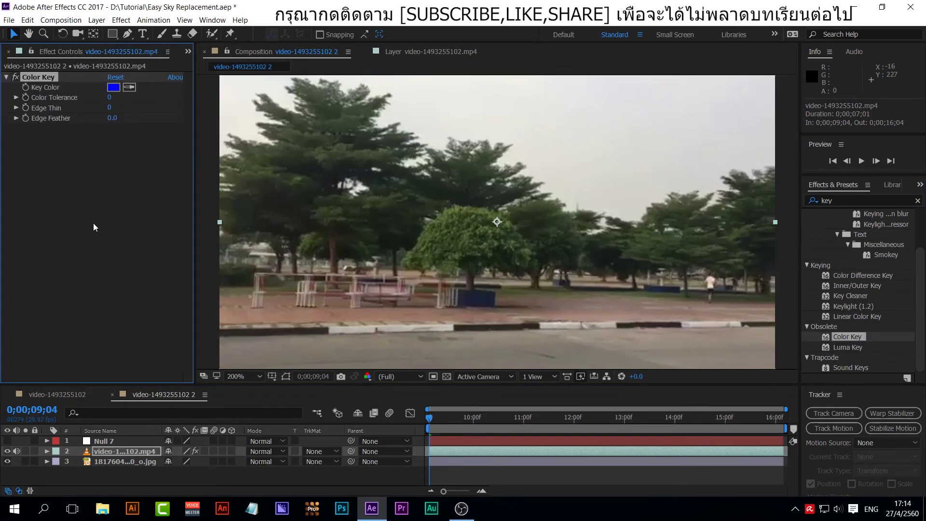
- Sample the pale sky above the trees as the Key Color and set Color Tolerance to 44
left_click(129, 87)
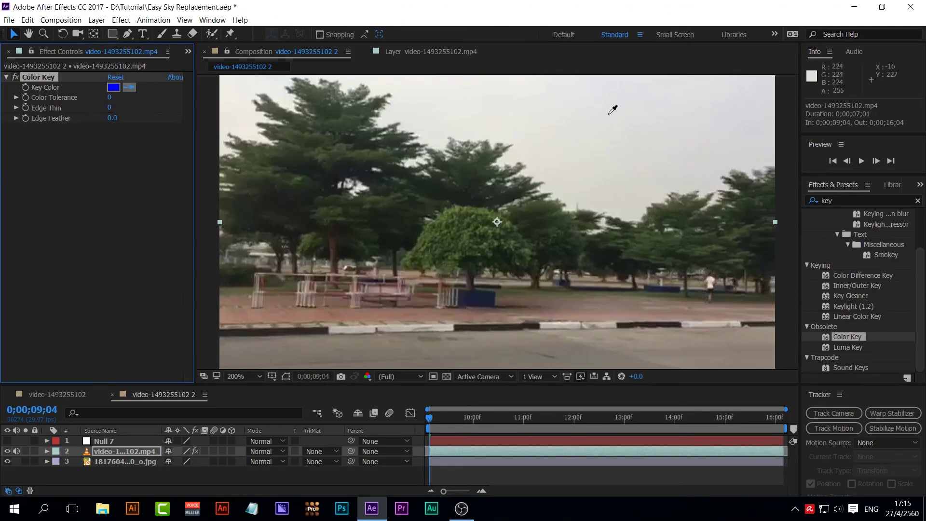
left_click(583, 107)
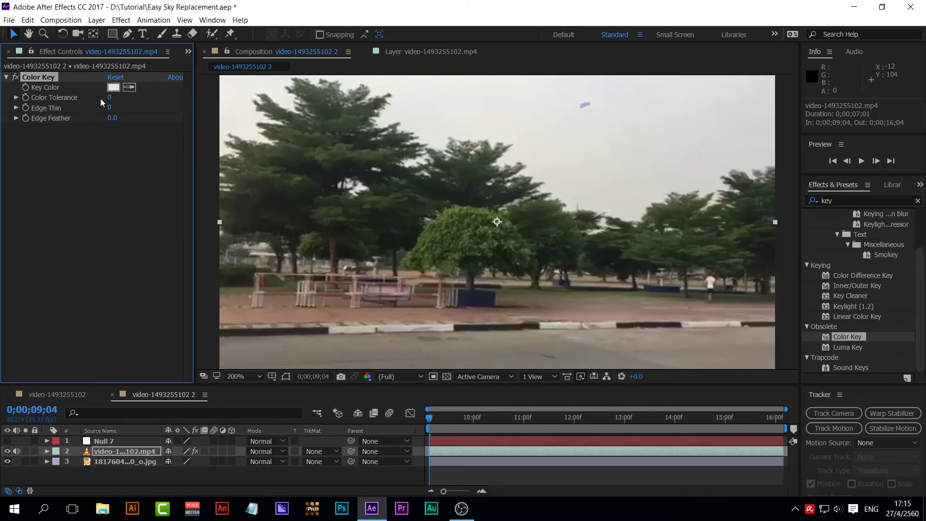
left_click_drag(109, 99, 144, 106)
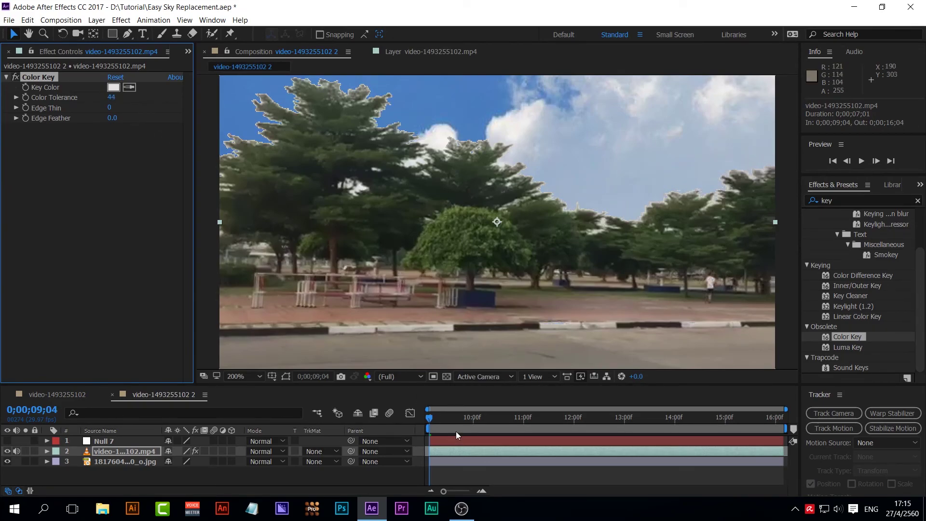
- Check the key at the last frame, 0;00;16;04, and raise the Color Tolerance to 79
left_click_drag(428, 417, 815, 488)
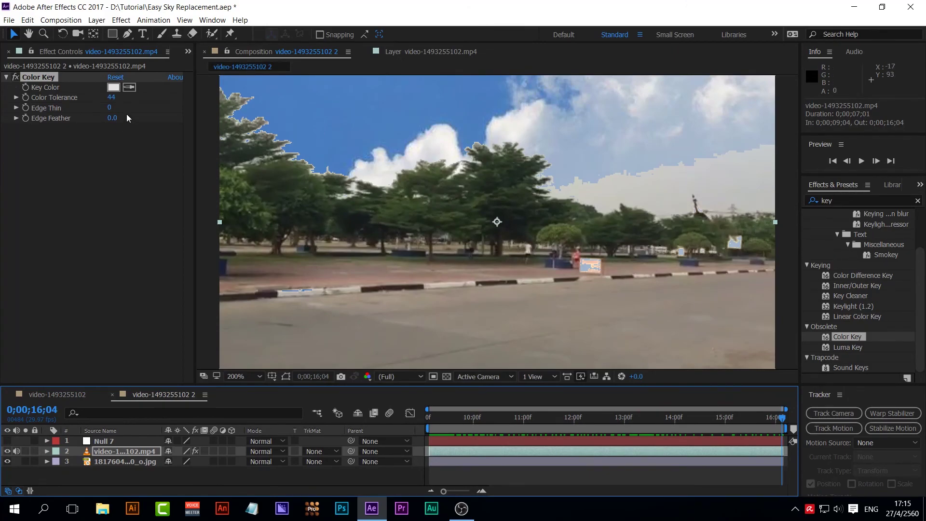
left_click_drag(114, 99, 135, 99)
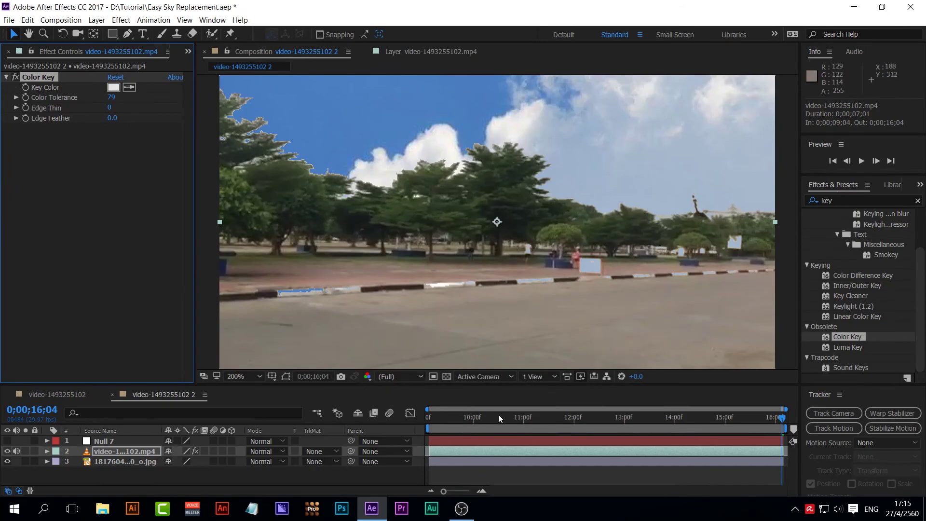
left_click_drag(782, 420, 796, 451)
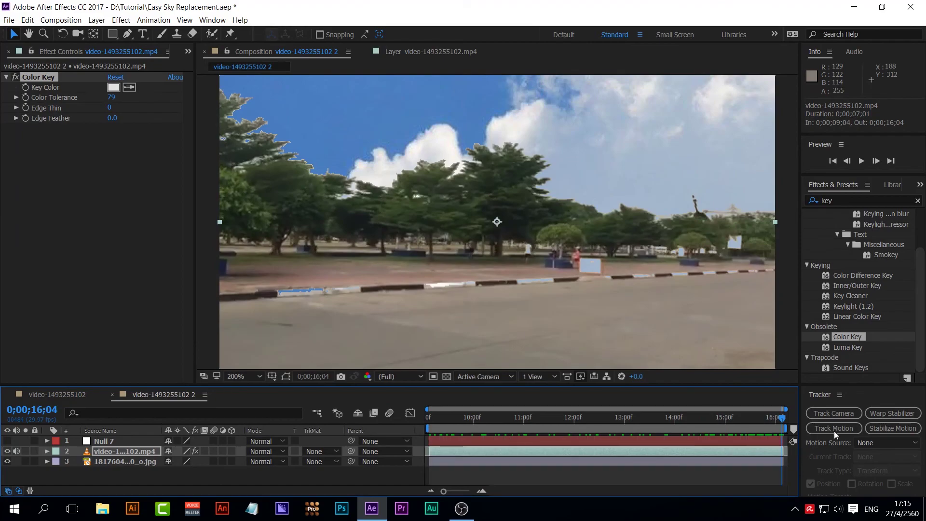
- Add the Key Cleaner effect to the video layer and set its Additional Edge Radius to 80
double_click(848, 296)
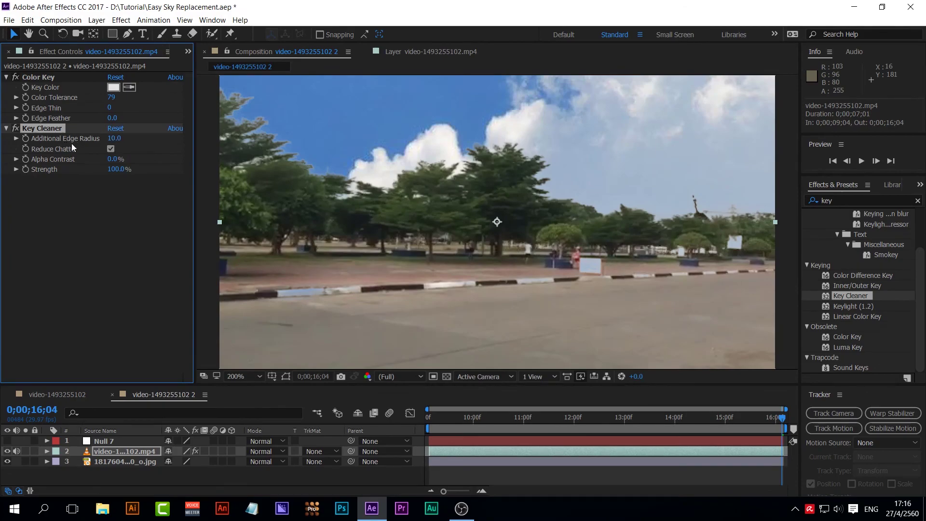
left_click_drag(114, 139, 256, 156)
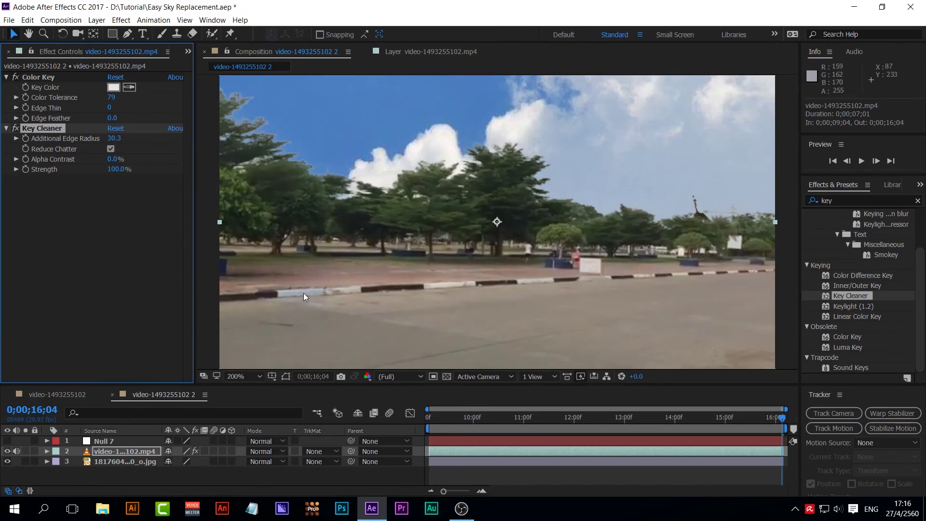
left_click_drag(115, 138, 154, 140)
left_click(115, 138)
type("80")
key("Return")
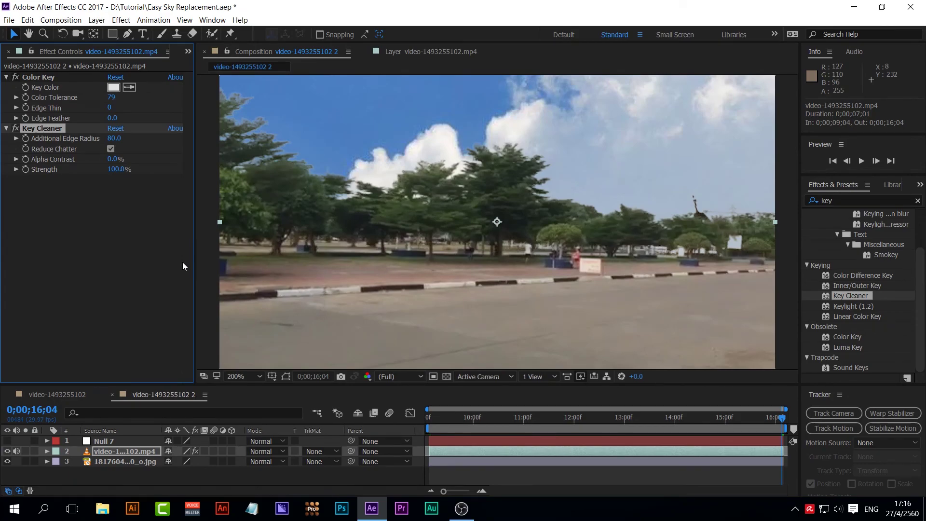
- Play the composition from the first frame to check the keyed sky against the moving footage
left_click(833, 162)
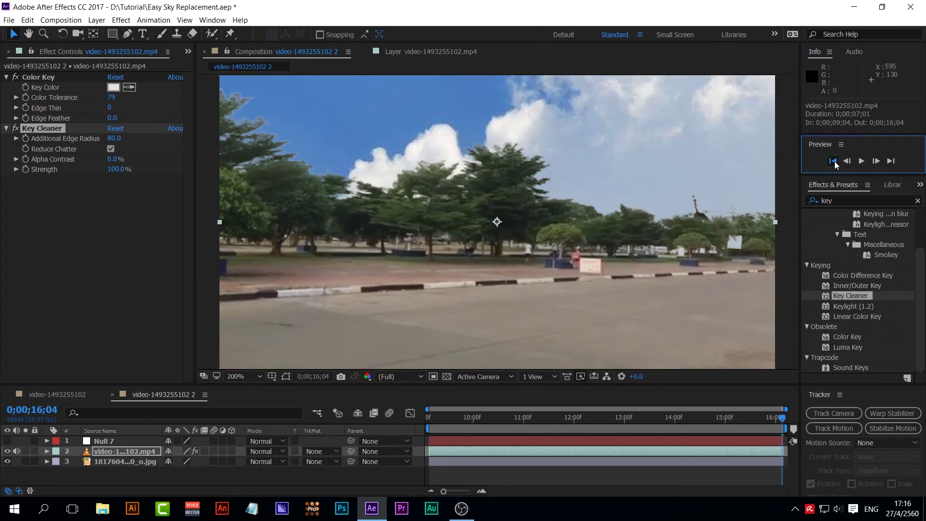
left_click(862, 161)
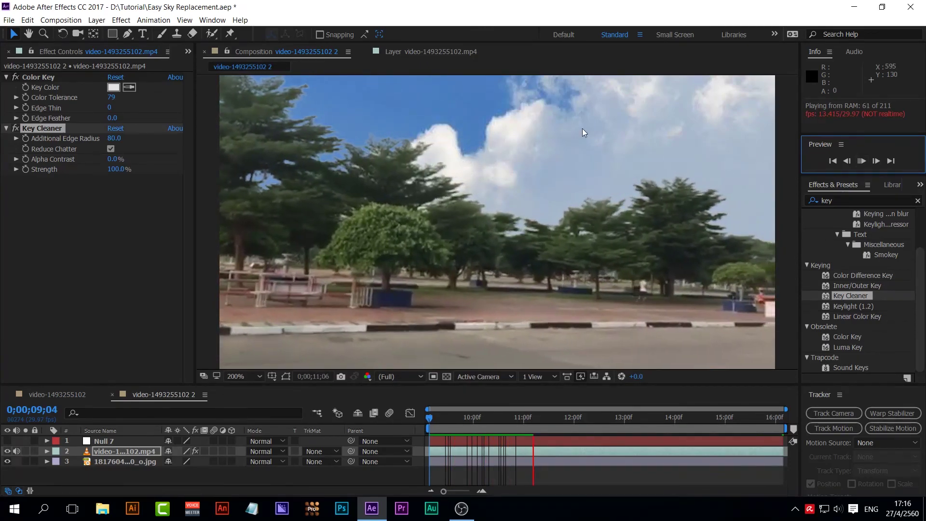
left_click(861, 162)
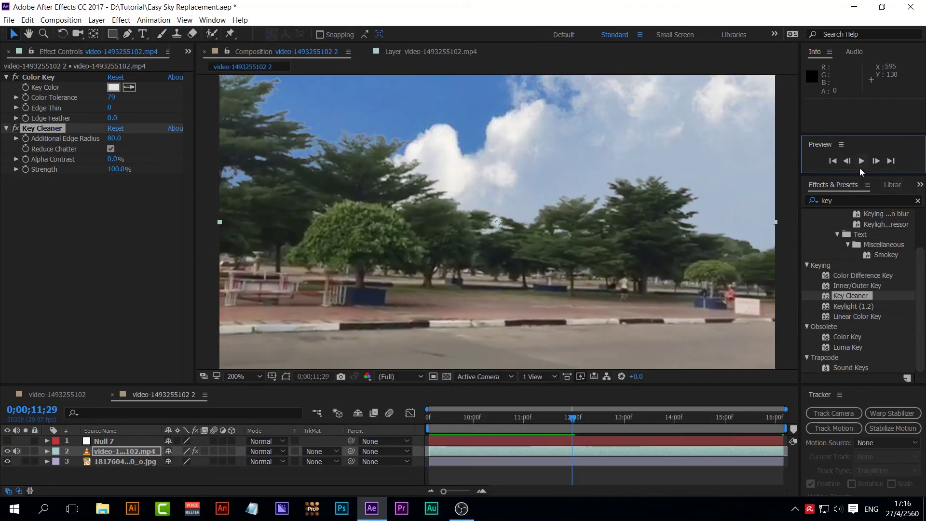
- Parent the sky image layer to the tracked Null 7 layer
left_click(224, 481)
left_click(108, 461)
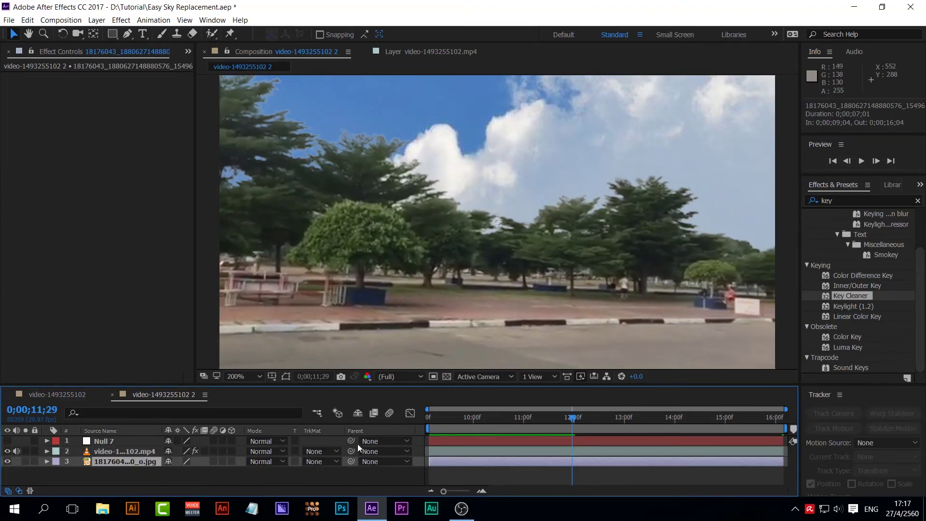
left_click_drag(351, 462, 109, 445)
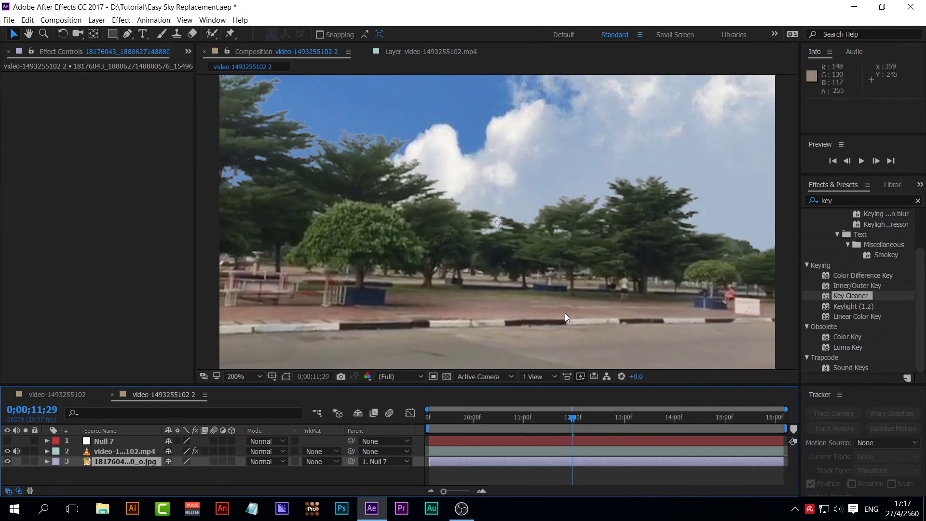
- Play the composition from the first frame to check how the sky follows the camera movement
left_click_drag(572, 417, 417, 413)
left_click(862, 161)
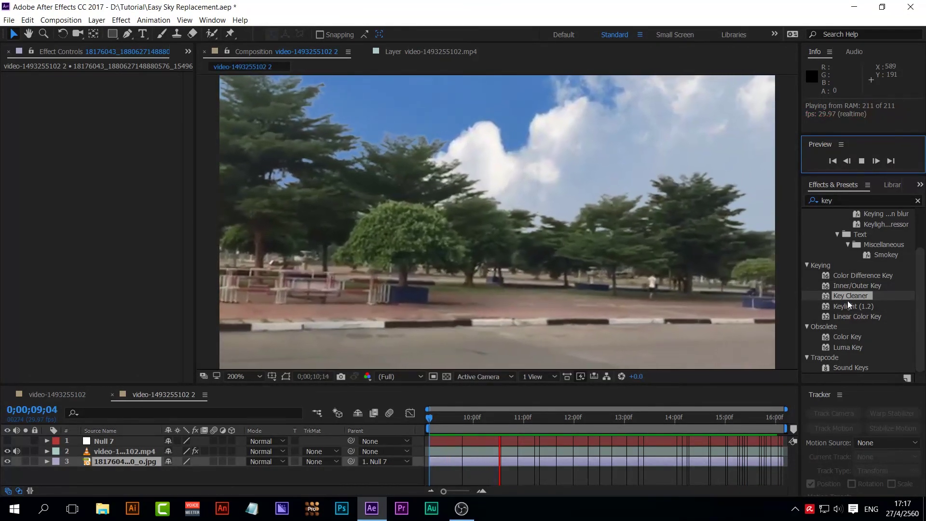
left_click(862, 161)
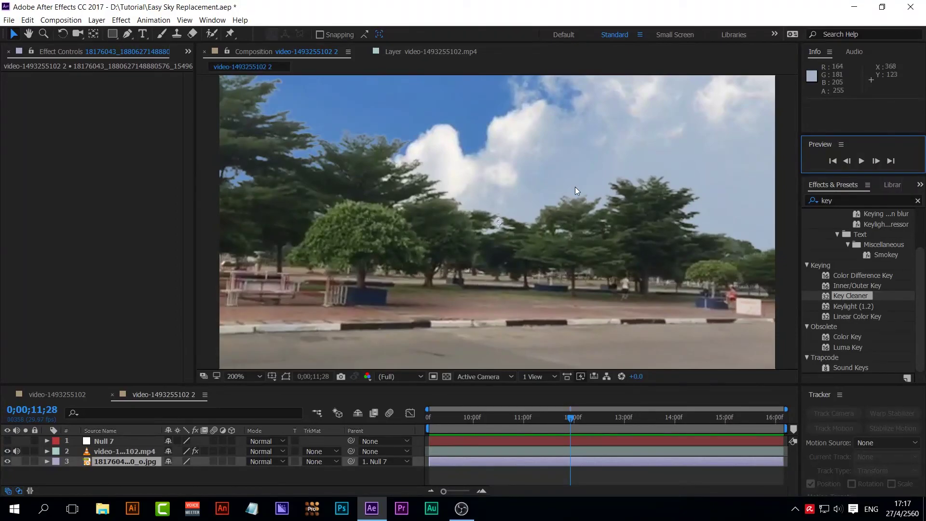
- At the first frame, move the sky image to about position 34, 76 and play back the composition
key("comma")
key("comma")
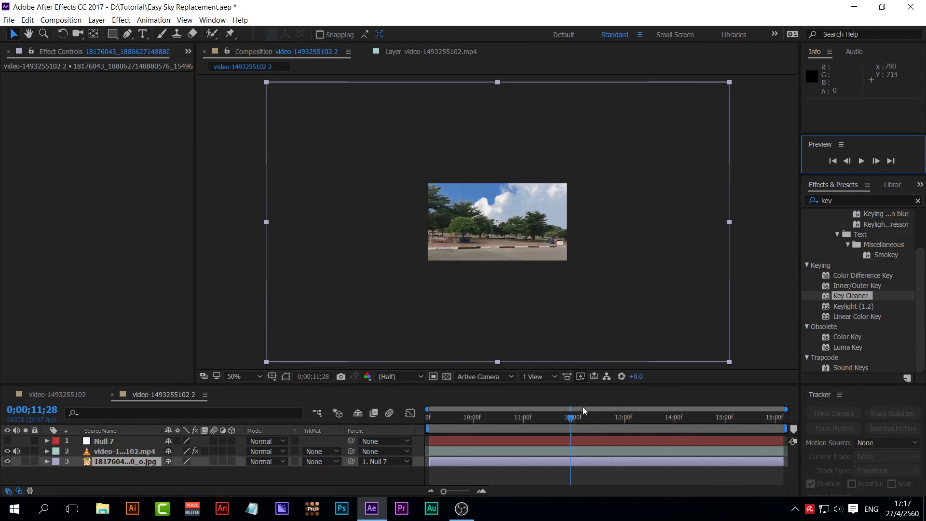
left_click_drag(572, 420, 387, 422)
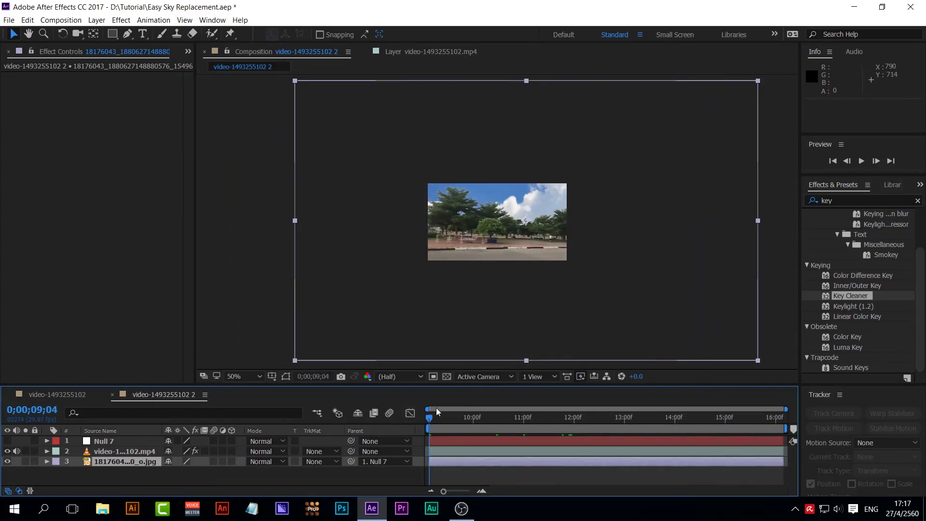
left_click(620, 130)
left_click_drag(620, 131, 658, 140)
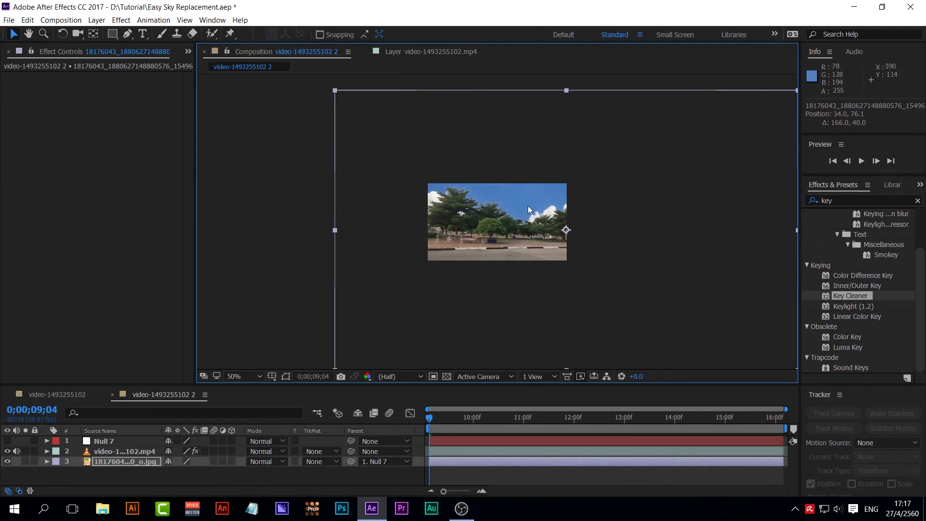
key("slash")
key("period")
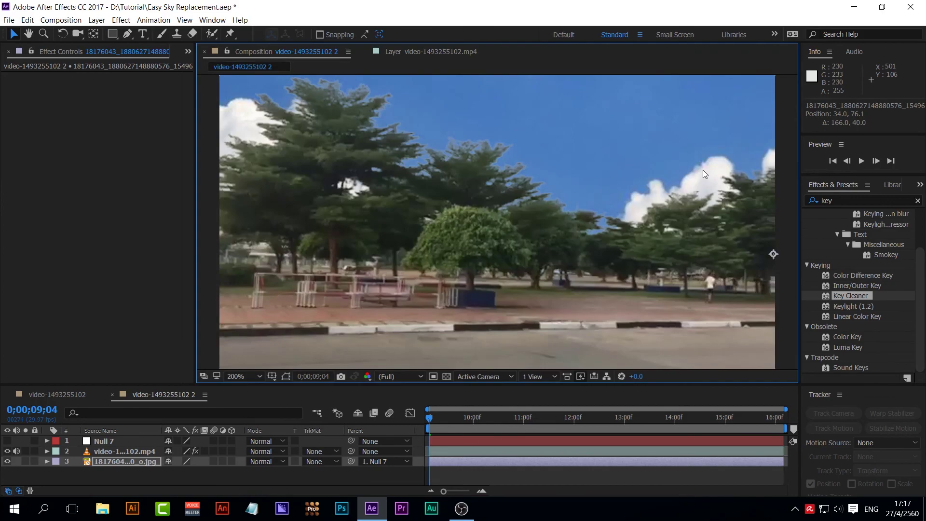
left_click(861, 161)
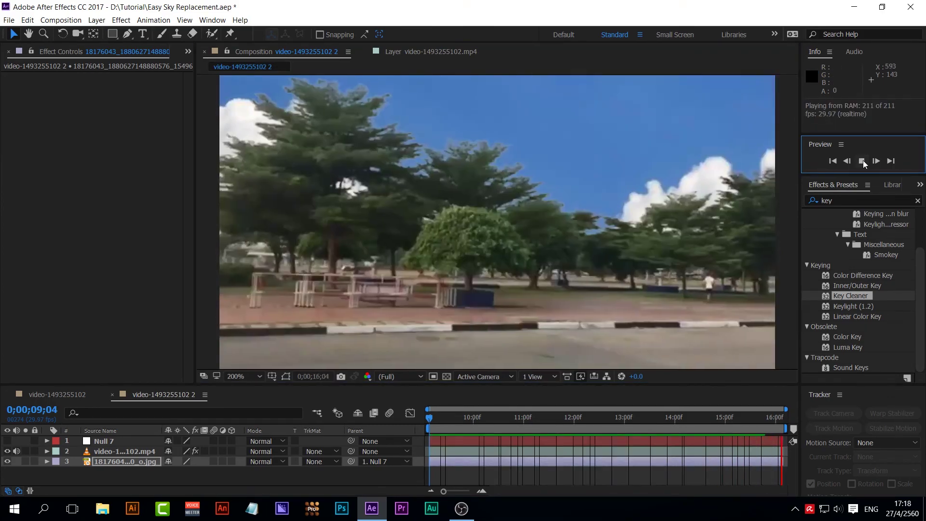
left_click(864, 160)
- Apply the Hue/Saturation effect to the sky image layer and set its Master Lightness to 20
left_click(126, 461)
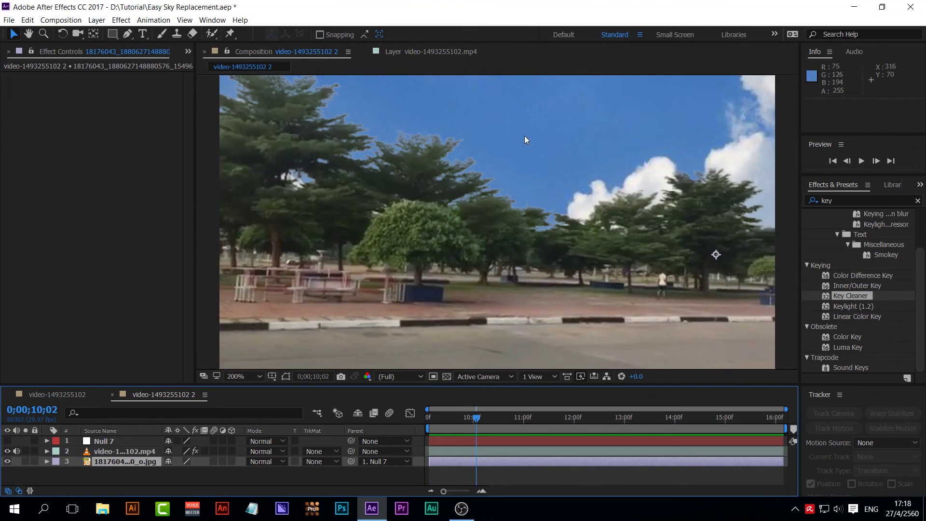
left_click(842, 199)
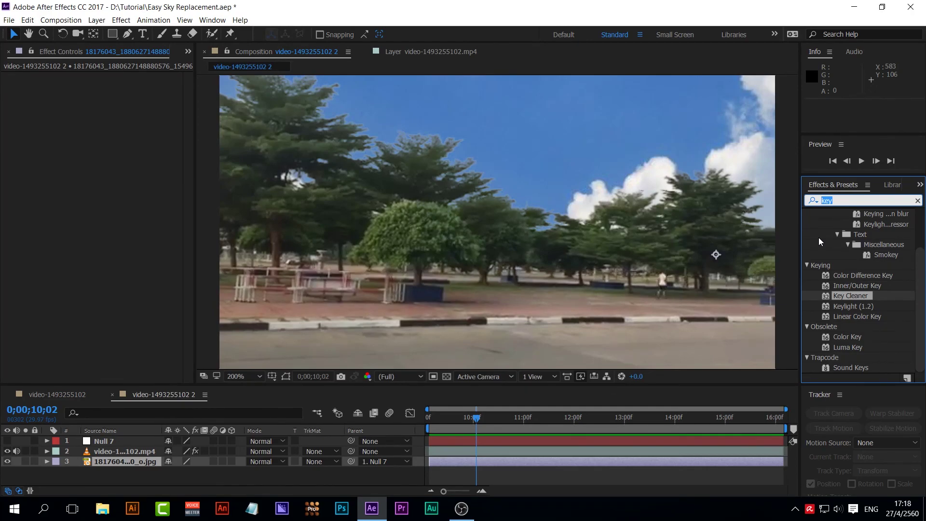
type("hue")
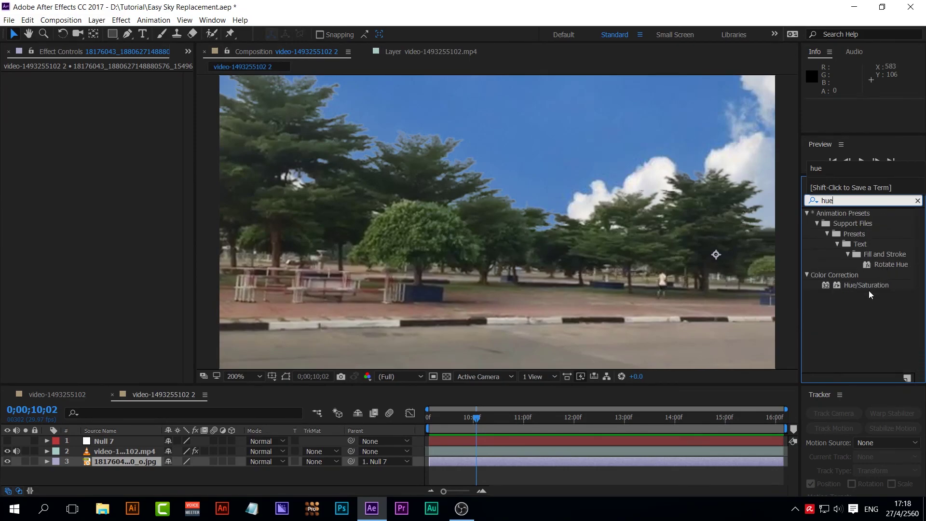
double_click(870, 286)
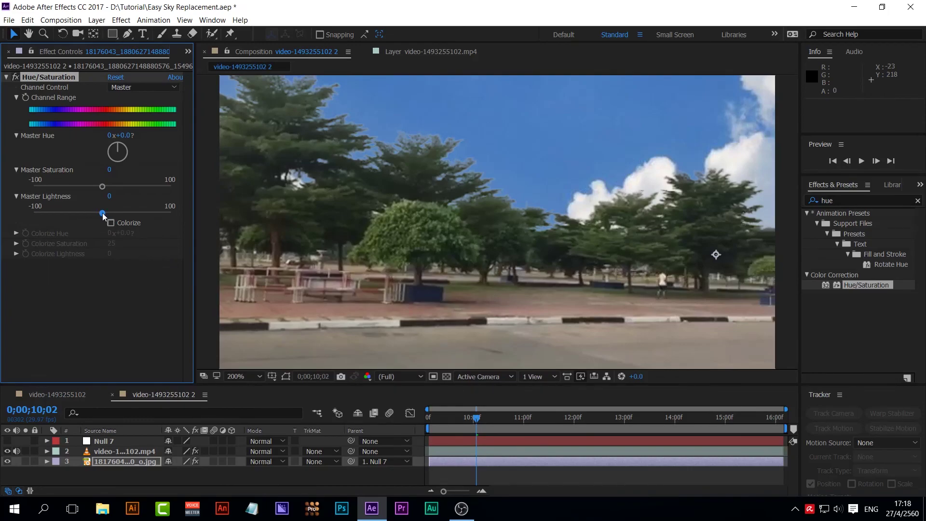
left_click_drag(102, 213, 117, 213)
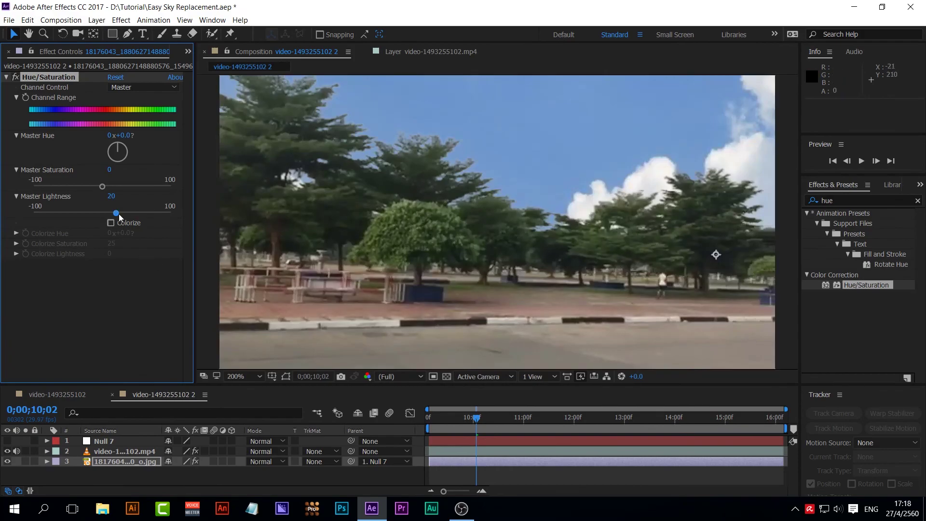
- Go to 0;00;13;02, lock the Composition viewer and close the video's Layer viewer
left_click_drag(476, 418, 627, 429)
left_click(226, 51)
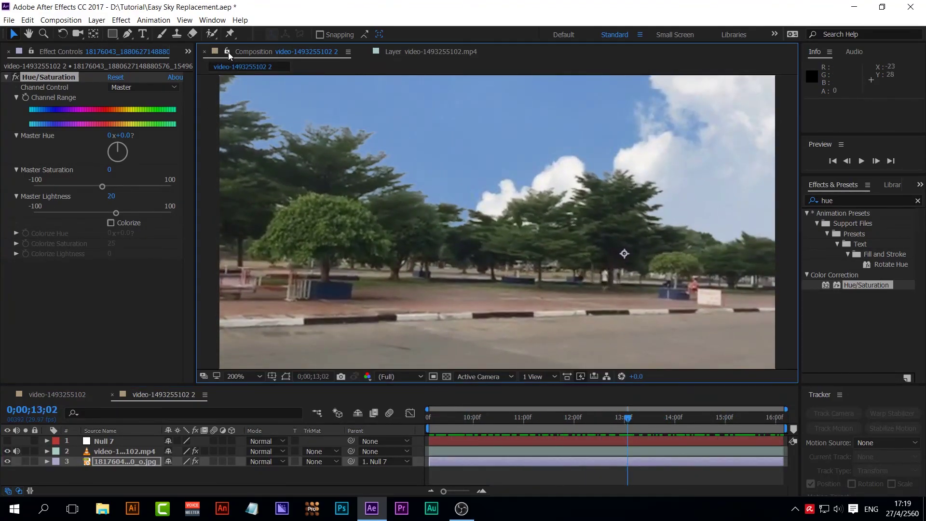
left_click(411, 50)
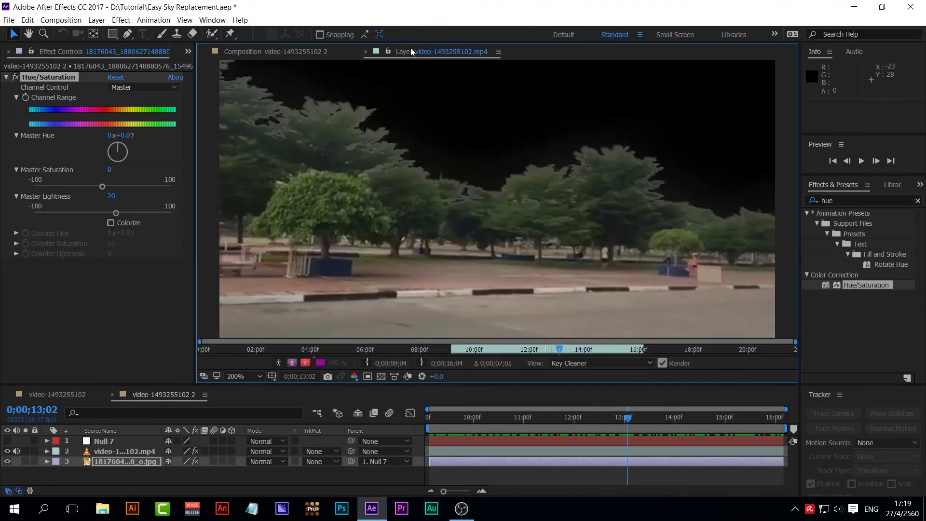
left_click(365, 51)
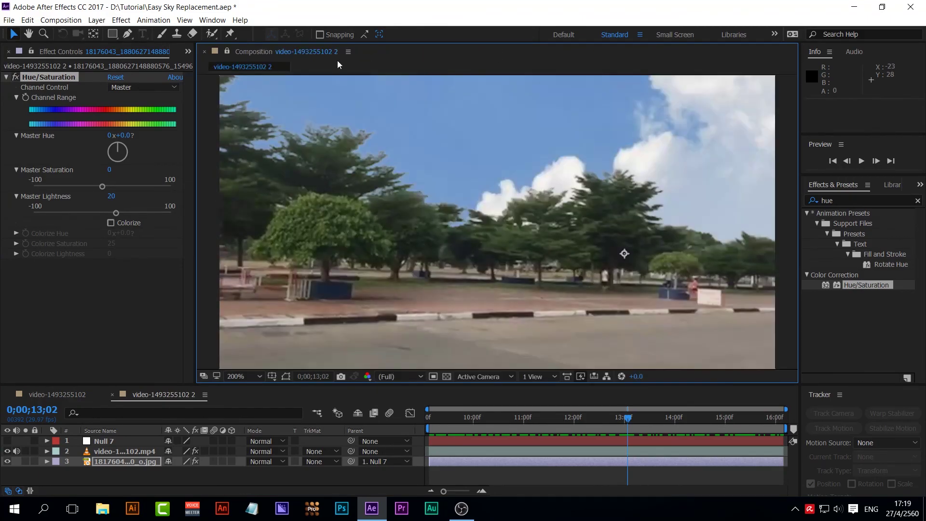
- Open the project's source clip video-1493255102.mp4 in its own Footage viewer
left_click(188, 52)
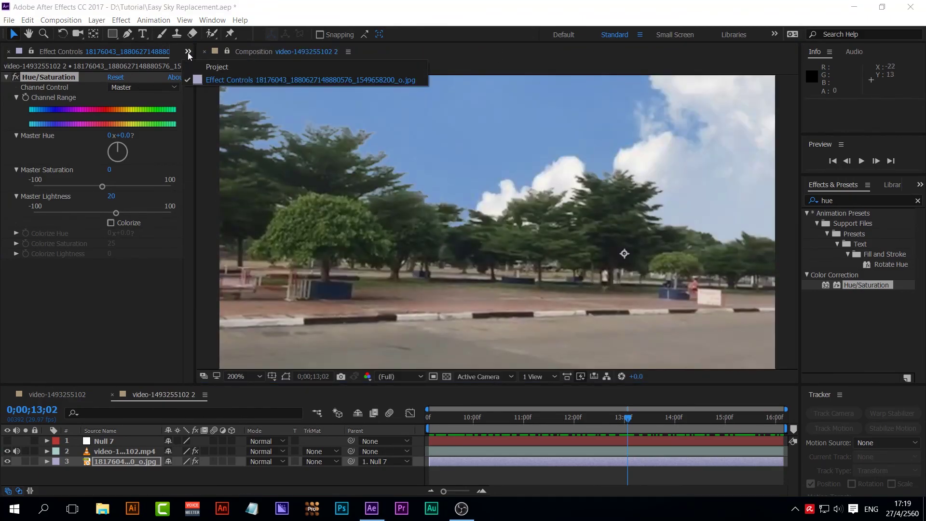
left_click(217, 66)
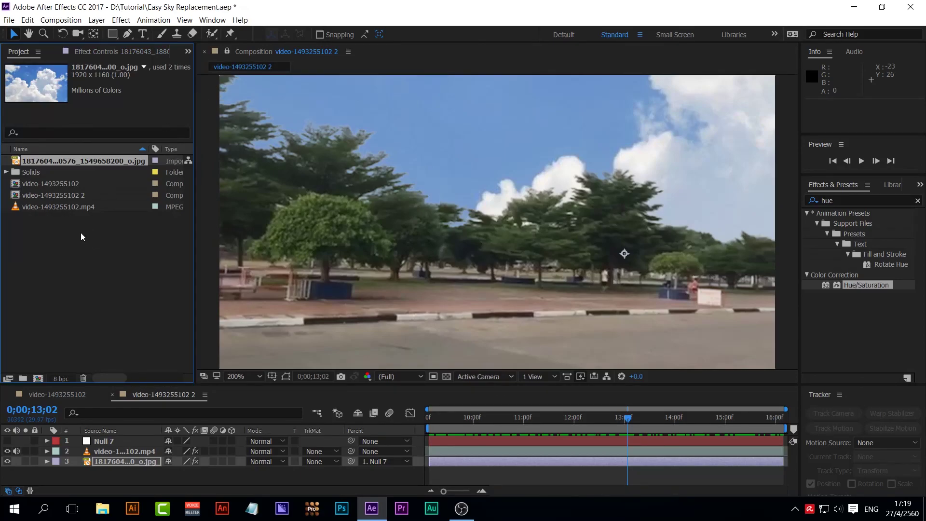
double_click(38, 207)
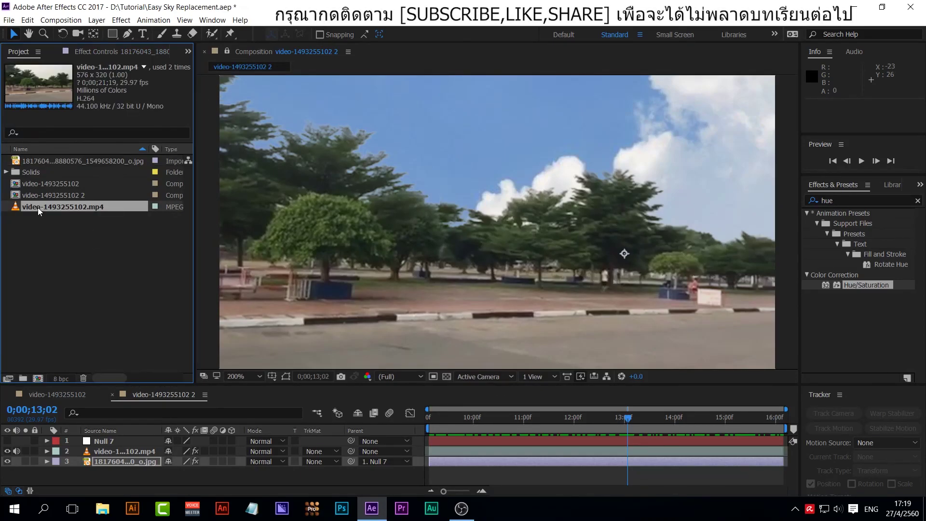
- Resize the Composition and Footage viewers to sit side by side, with the composition at 100% and the footage roughly level with it
left_click_drag(716, 218, 470, 195)
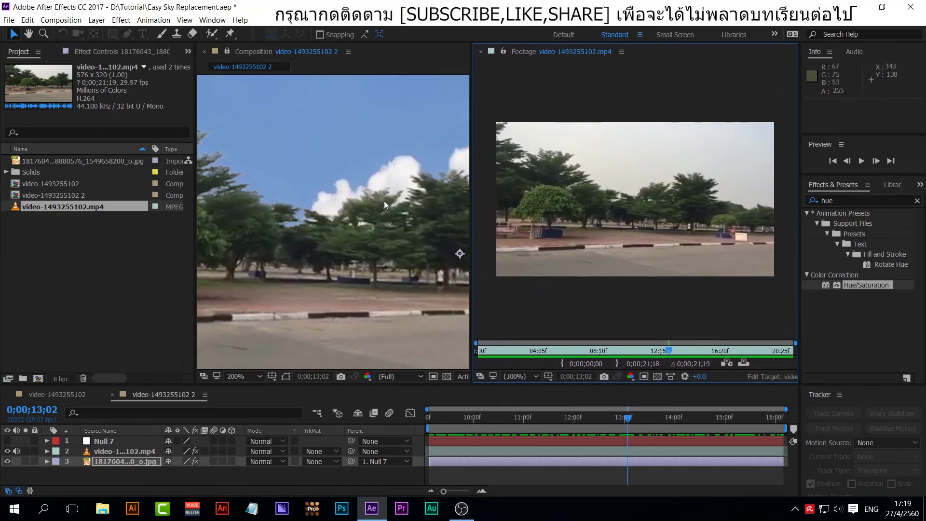
key("/")
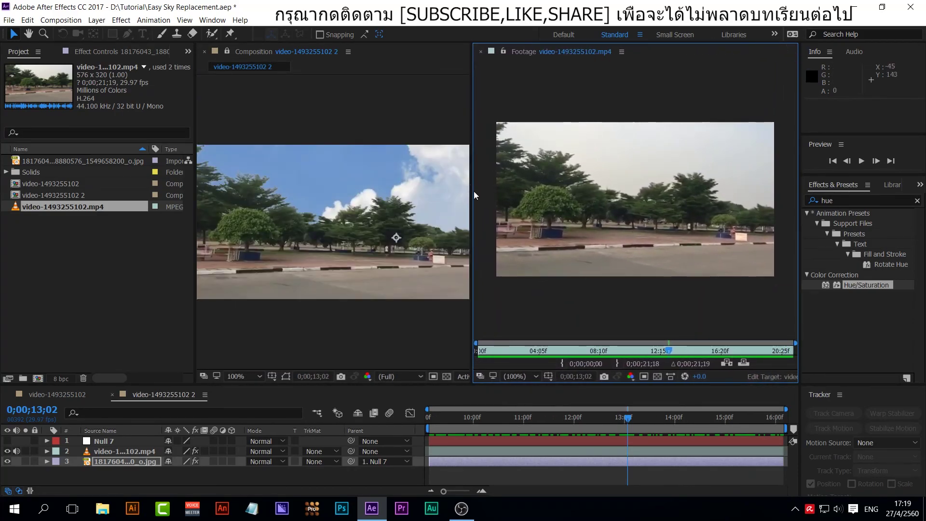
mouse_move(473, 191)
left_mouse_down()
mouse_move(499, 193)
mouse_move(471, 196)
left_mouse_up()
key("h")
left_click_drag(599, 180, 591, 206)
key("v")
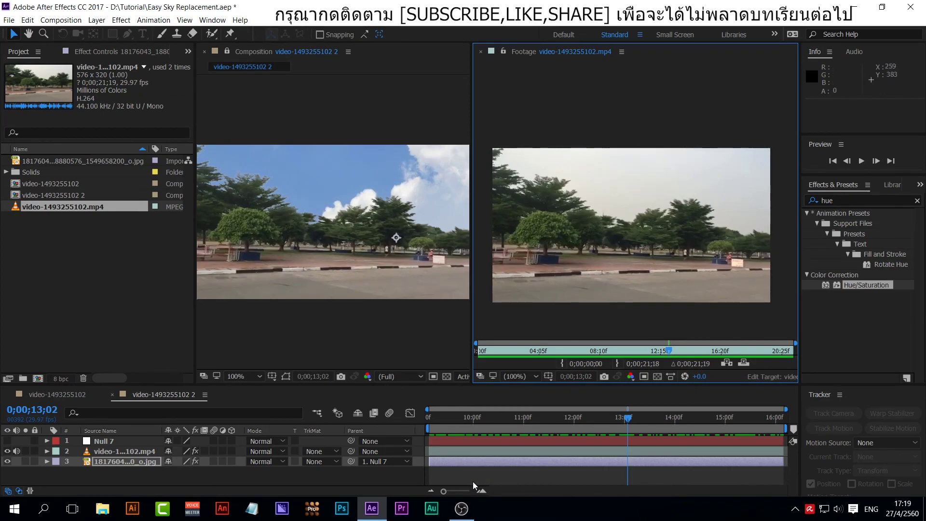
- Scrub the timeline around 0;00;14;05 to 0;00;14;09 to compare the replaced sky with the original footage
left_click_drag(628, 417, 684, 422)
left_click(593, 417)
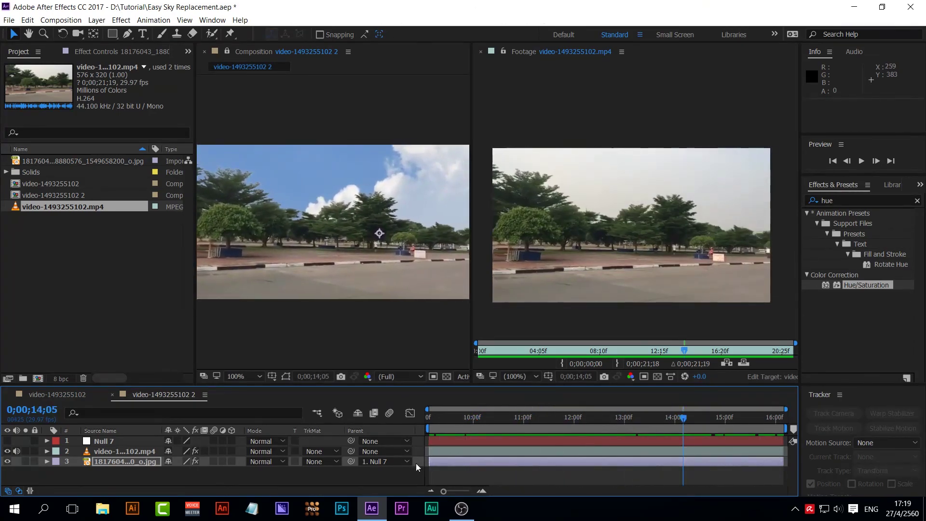
left_click(358, 474)
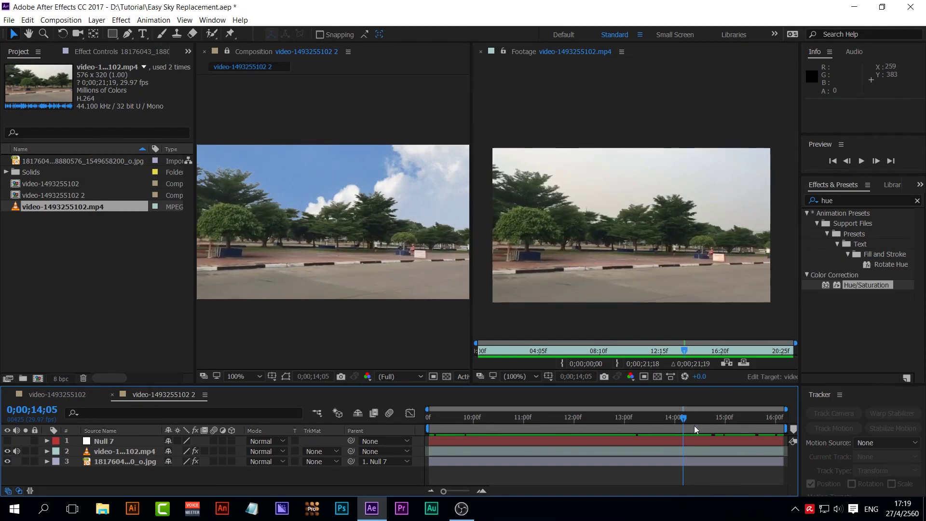
left_click_drag(685, 420, 690, 444)
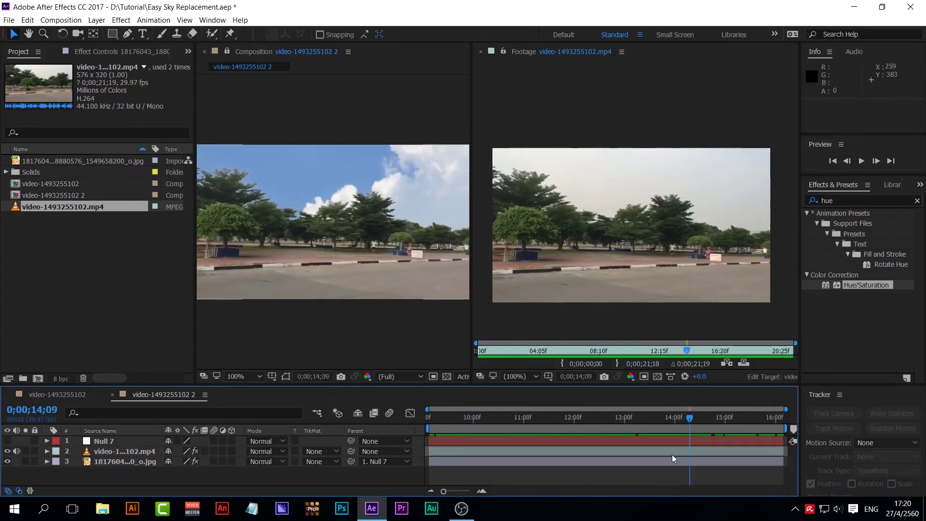